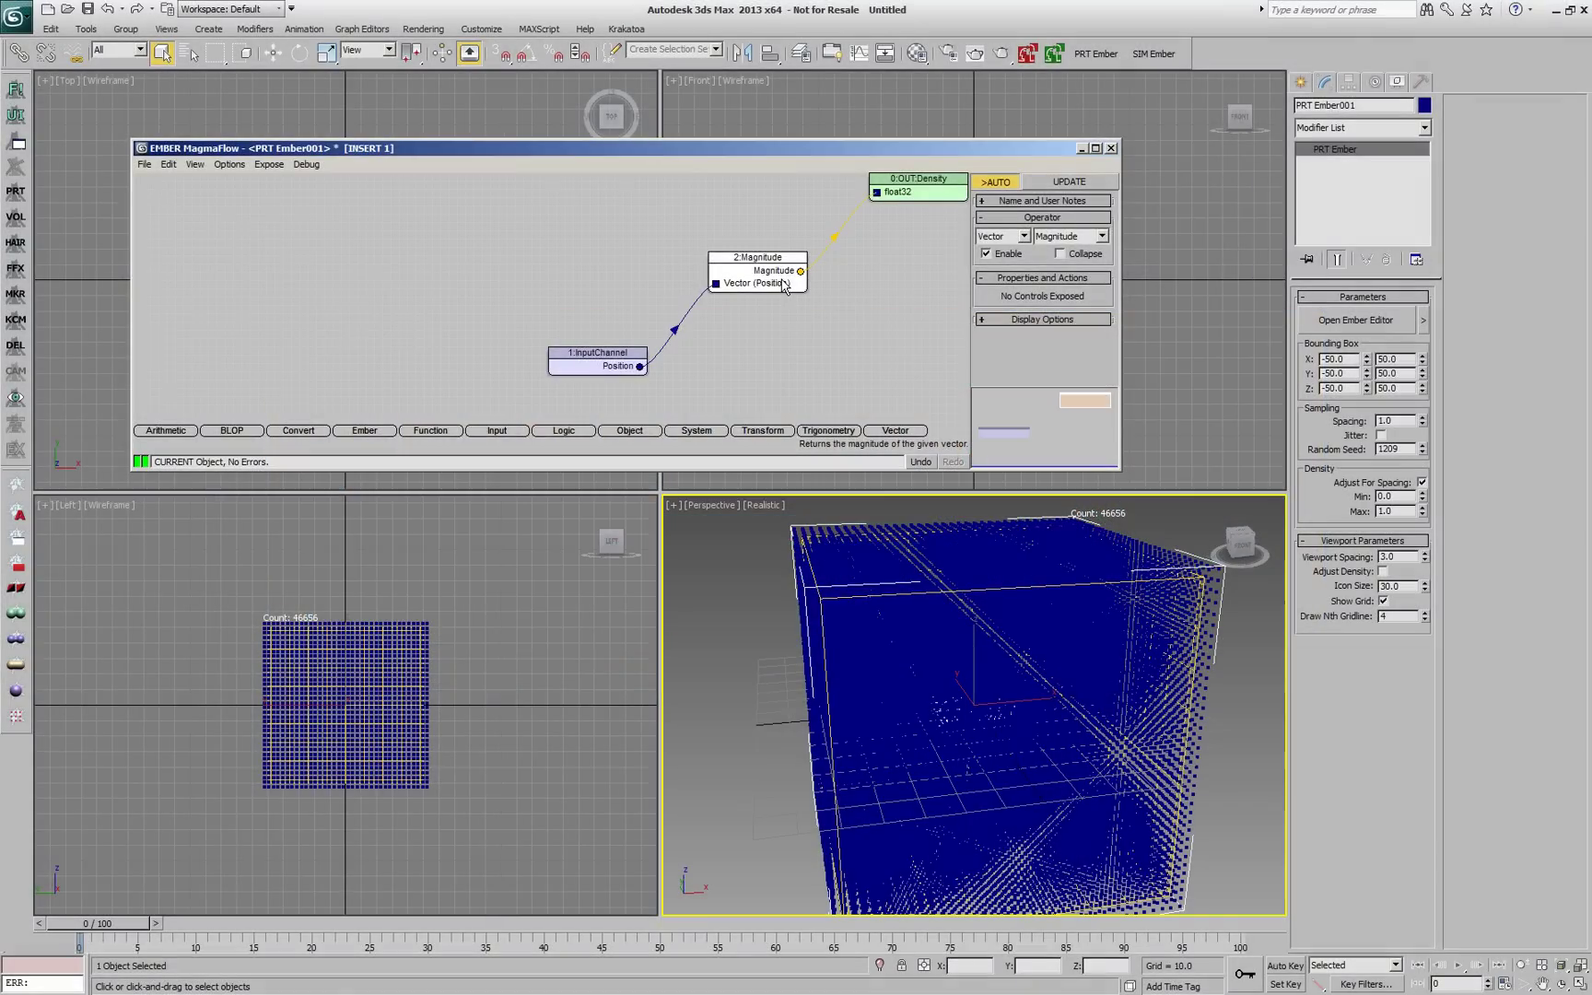
Insert a Sin operator before the Density output, tidy the node layout, and add a Divide with a float divisor input after Magnitude
{"action": "key", "text": "shift+s"}
{"action": "key", "text": "ctrl+r"}
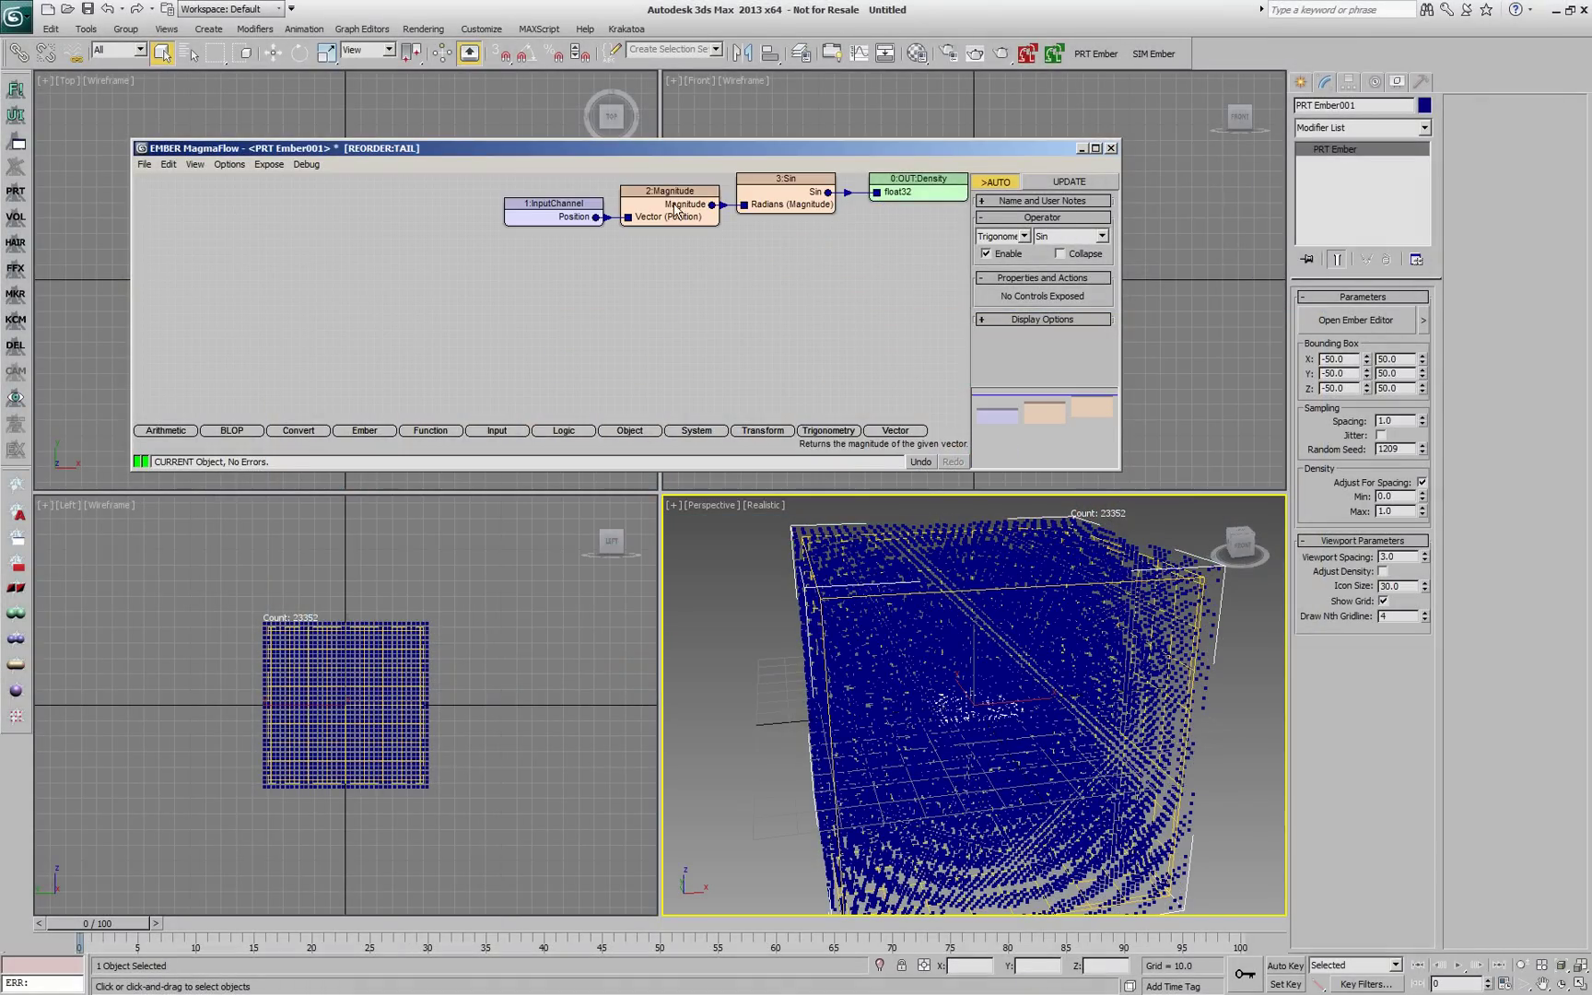
{"action": "left_click", "coordinate": [691, 208]}
{"action": "key", "text": "/"}
{"action": "key", "text": "ctrl+2"}
Set the Divide operator's float divisor to 11.32 and reposition the MagmaFlow editor below the upper viewports
{"action": "left_click_drag", "start_coordinate": [1097, 334], "coordinate": [1121, 10]}
{"action": "left_click_drag", "start_coordinate": [626, 148], "coordinate": [518, 539]}
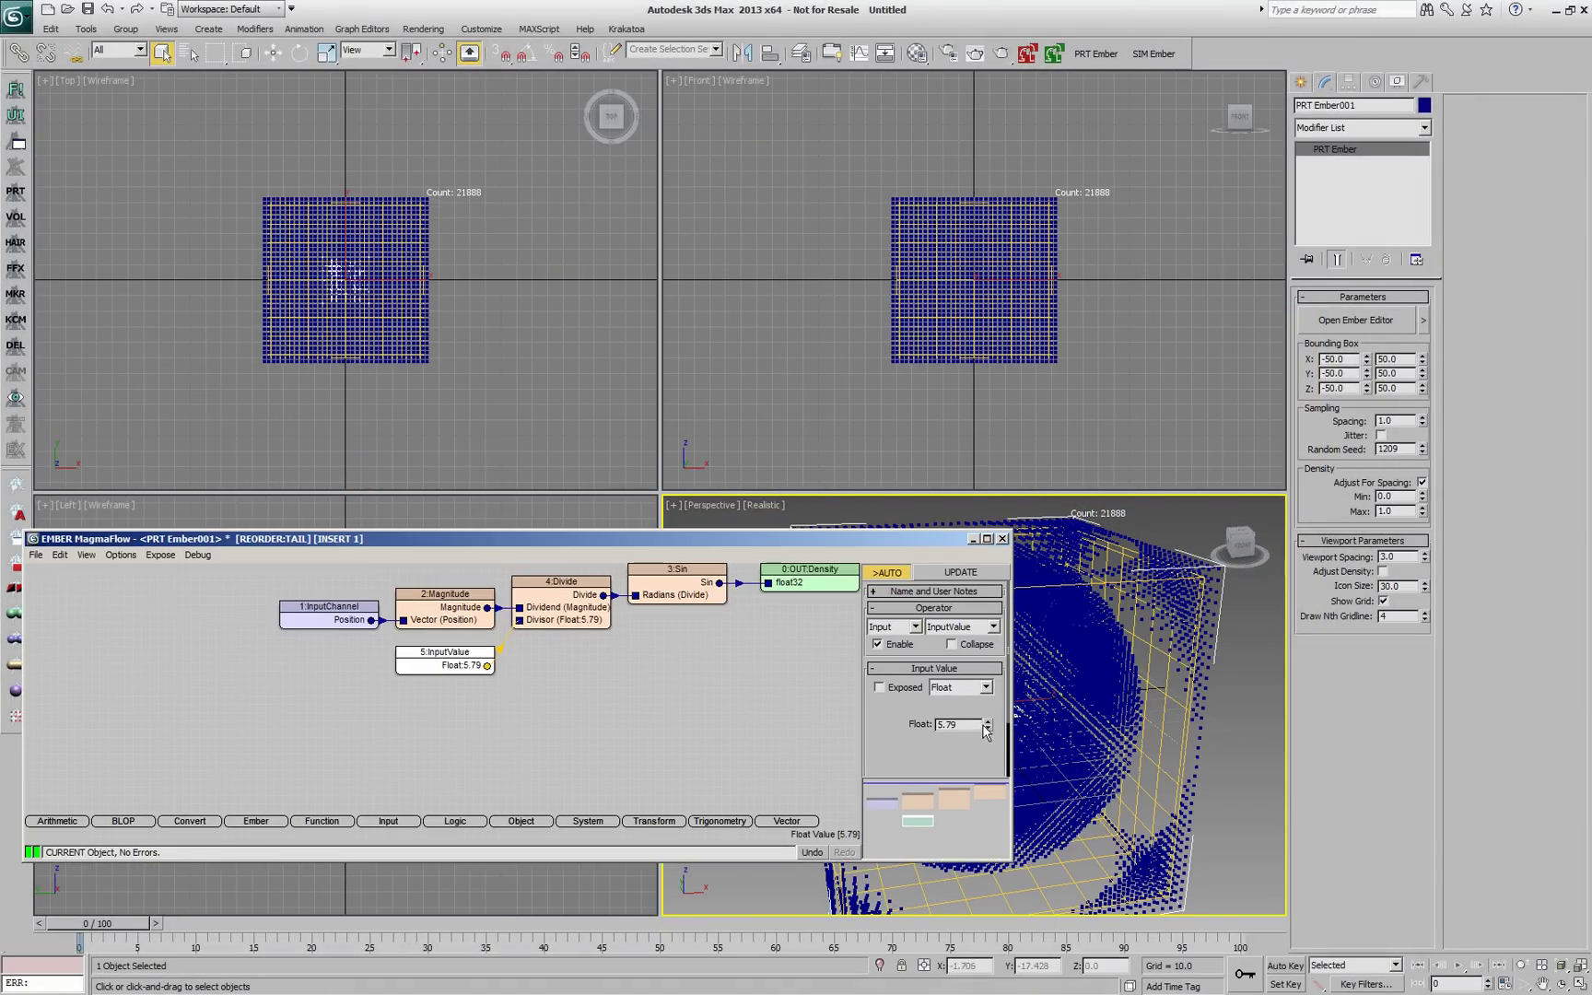
{"action": "left_click_drag", "start_coordinate": [986, 728], "coordinate": [1032, 276]}
Change the Sin operator to Cos and increase the float divisor value
{"action": "left_click", "coordinate": [677, 571]}
{"action": "left_click", "coordinate": [958, 628]}
{"action": "left_click", "coordinate": [951, 685]}
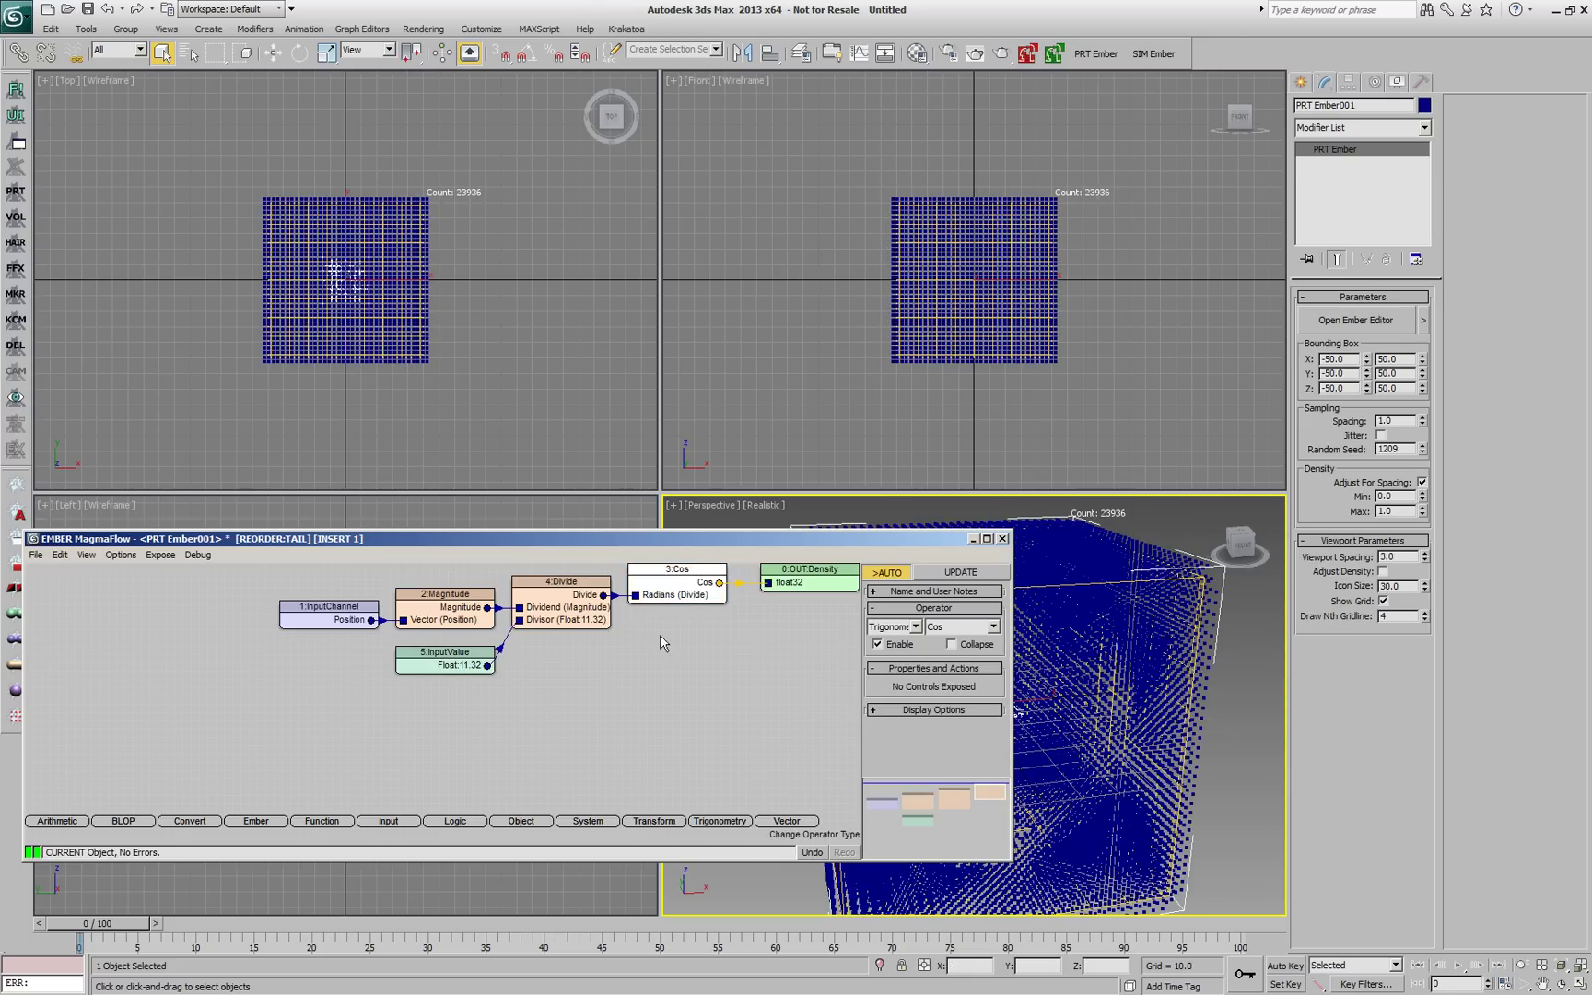
{"action": "left_click", "coordinate": [479, 654]}
{"action": "left_click_drag", "start_coordinate": [987, 724], "coordinate": [1019, 619]}
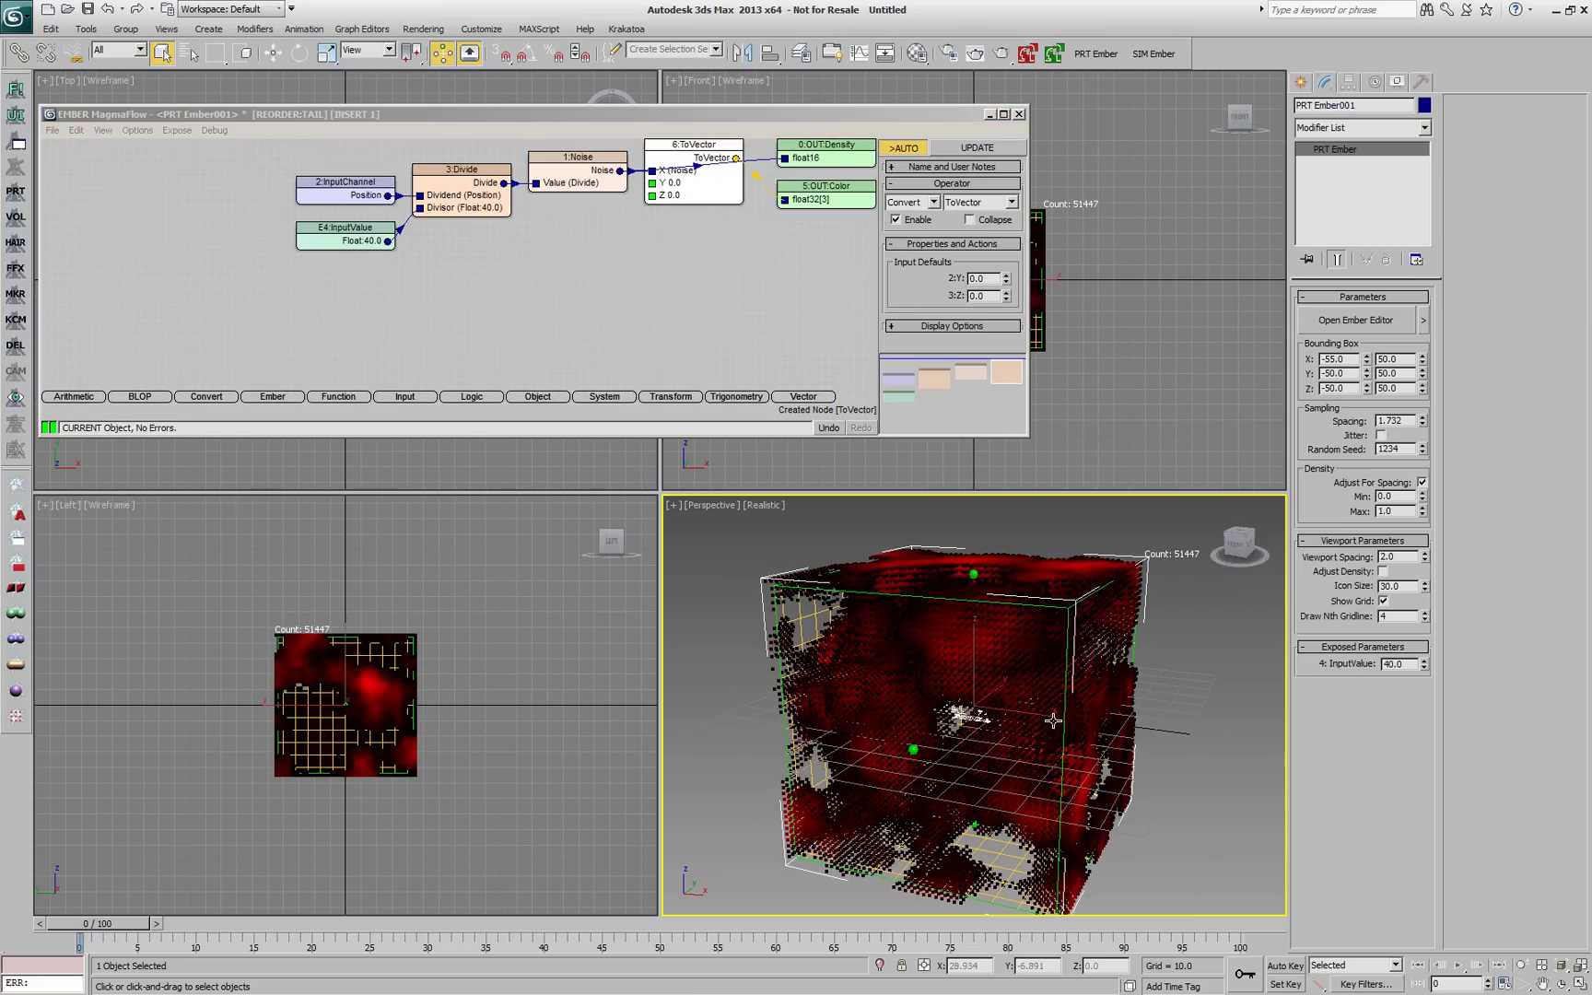
{"action": "middle_click_drag", "start_coordinate": [1106, 676], "coordinate": [1034, 697], "text": "alt"}
{"action": "left_click", "coordinate": [739, 266]}
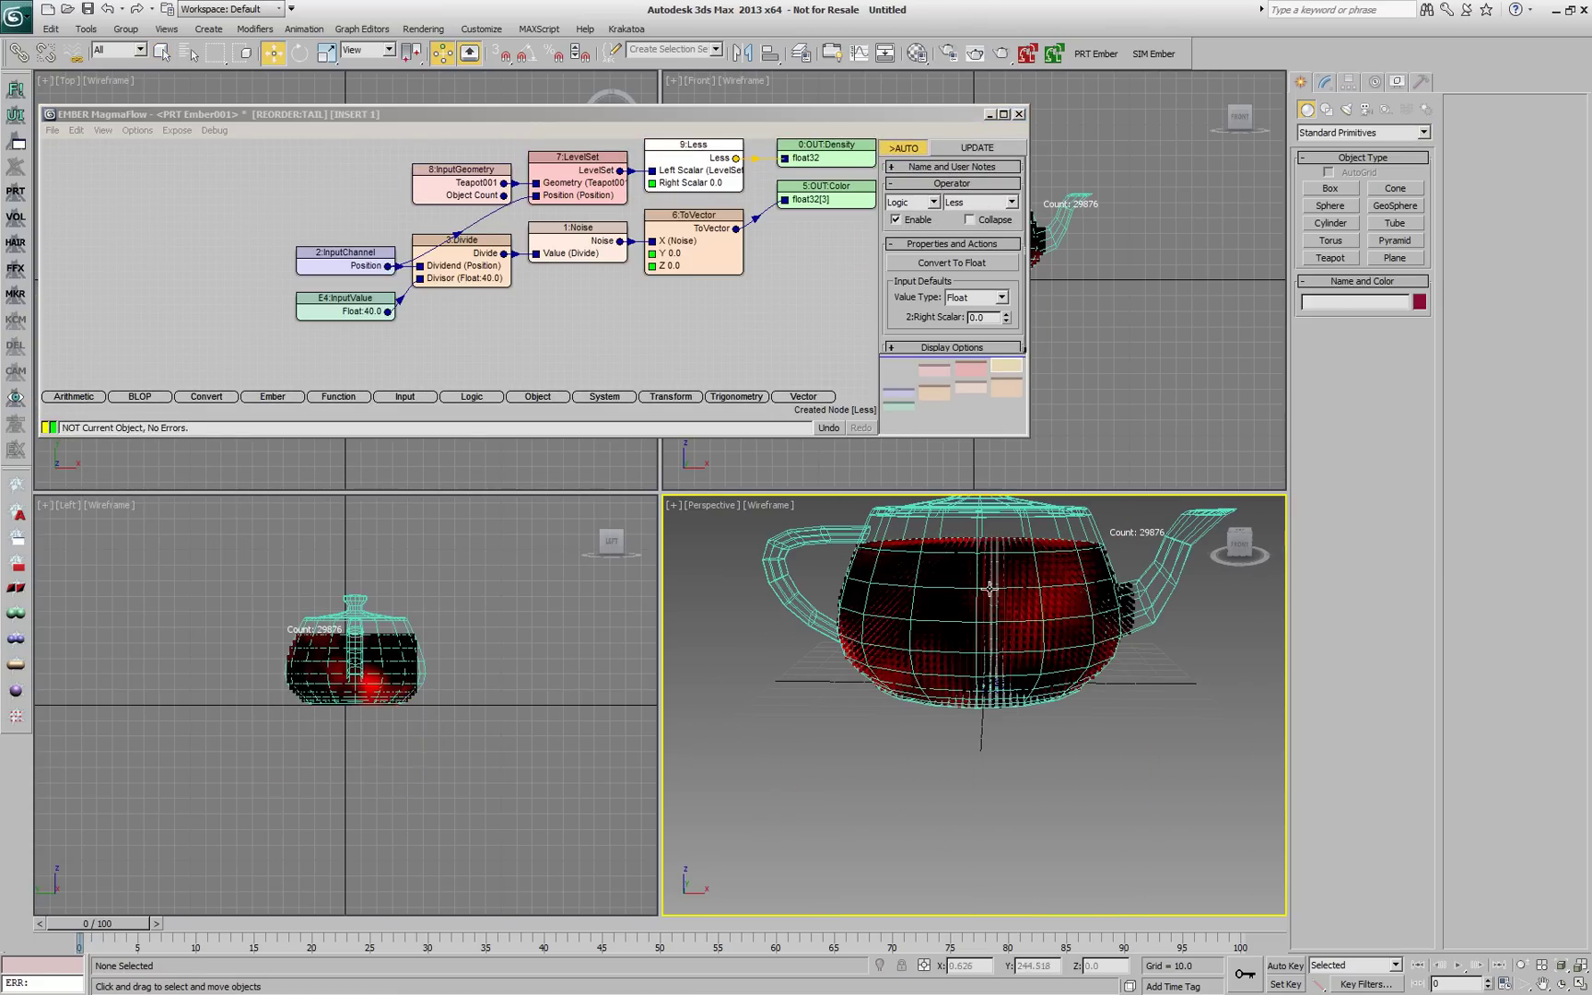
Move the teapot lower in the particle volume and change the Less logic operator to Greater
{"action": "left_click_drag", "start_coordinate": [979, 626], "coordinate": [949, 680]}
{"action": "left_click", "coordinate": [980, 202]}
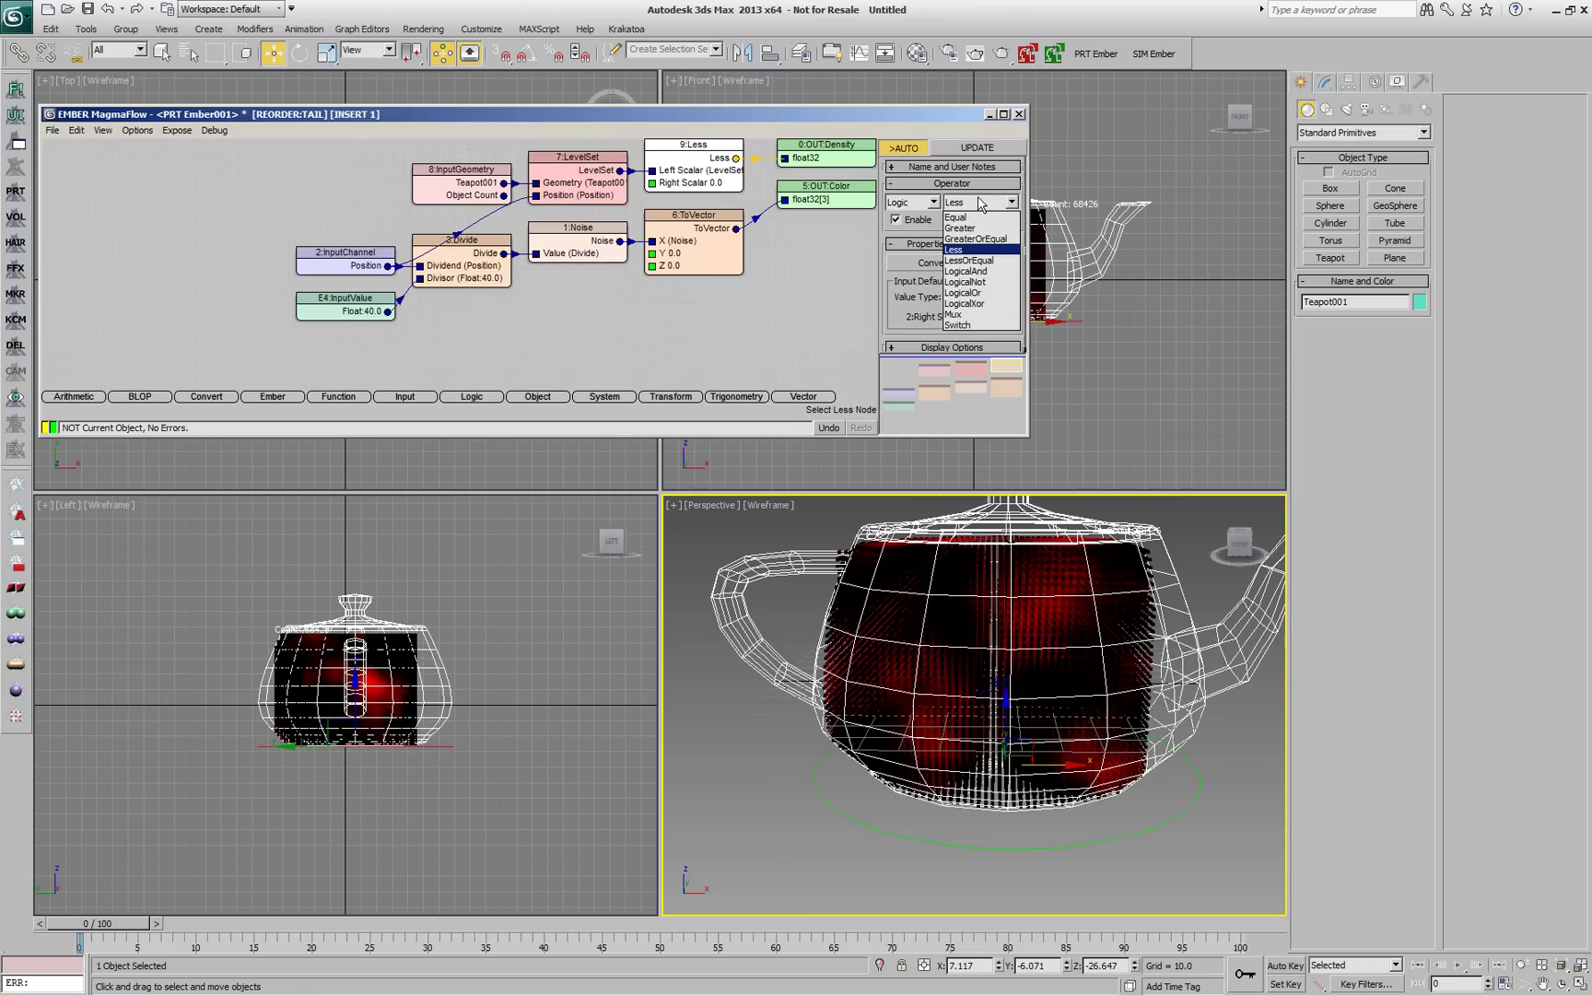
{"action": "left_click", "coordinate": [976, 228]}
{"action": "middle_click_drag", "start_coordinate": [974, 705], "coordinate": [1050, 704], "text": "alt"}
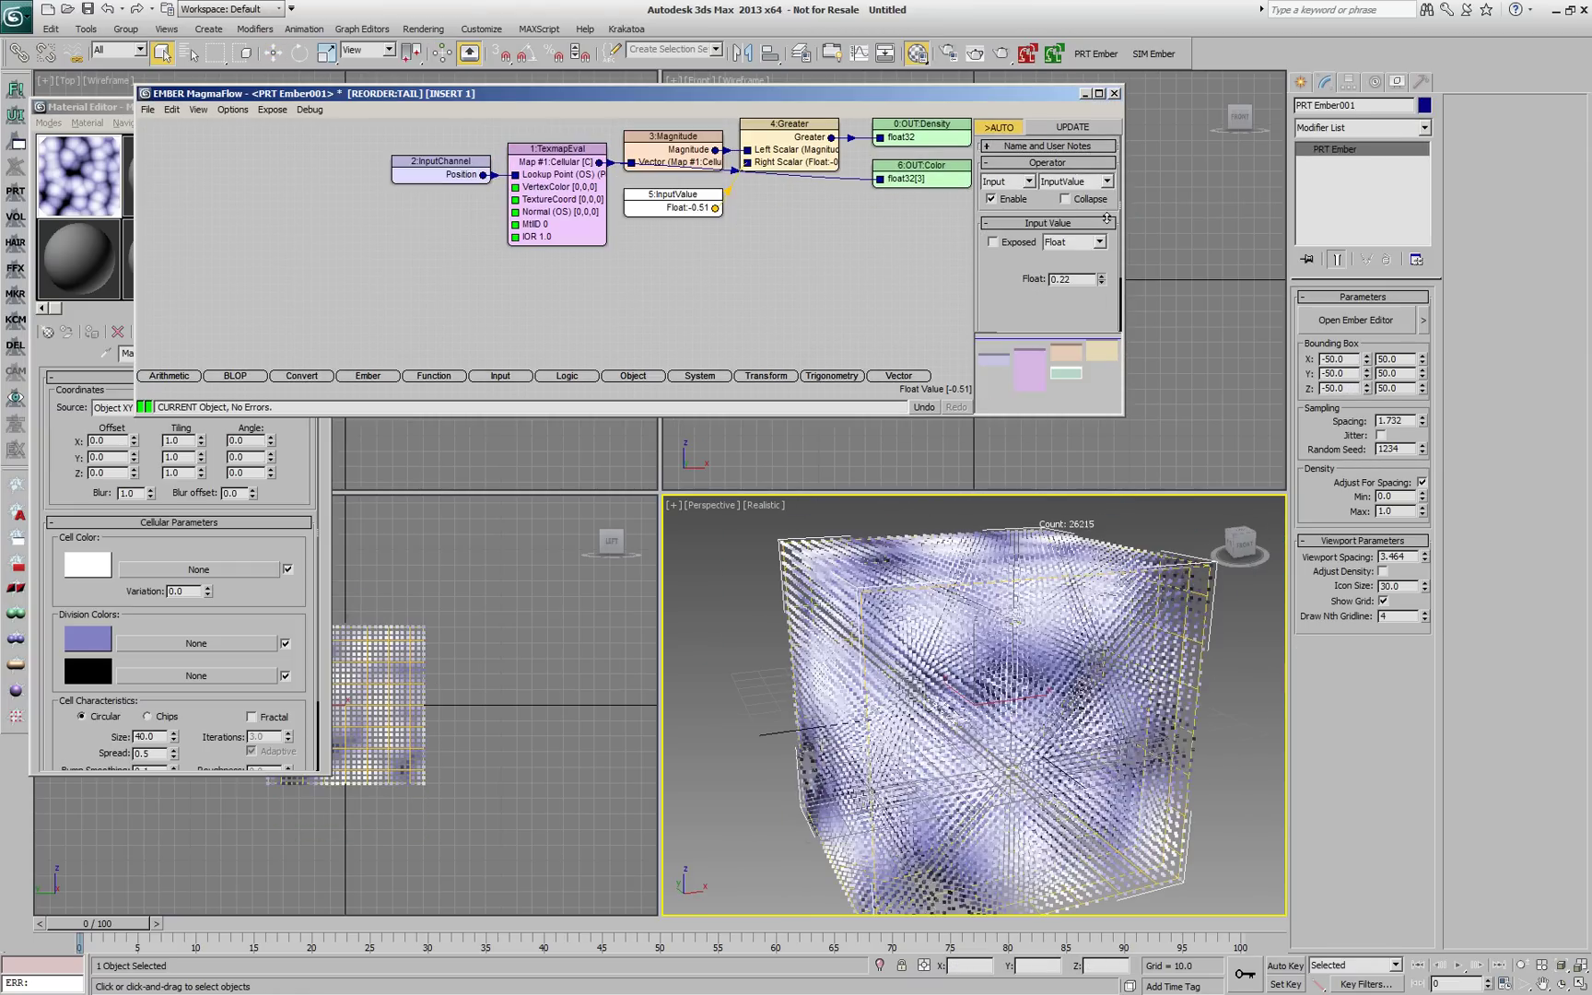
Raise the float threshold feeding the Greater operator to 1.36
{"action": "left_click_drag", "start_coordinate": [1107, 218], "coordinate": [1110, 130]}
{"action": "middle_click_drag", "start_coordinate": [1023, 682], "coordinate": [958, 671], "text": "alt"}
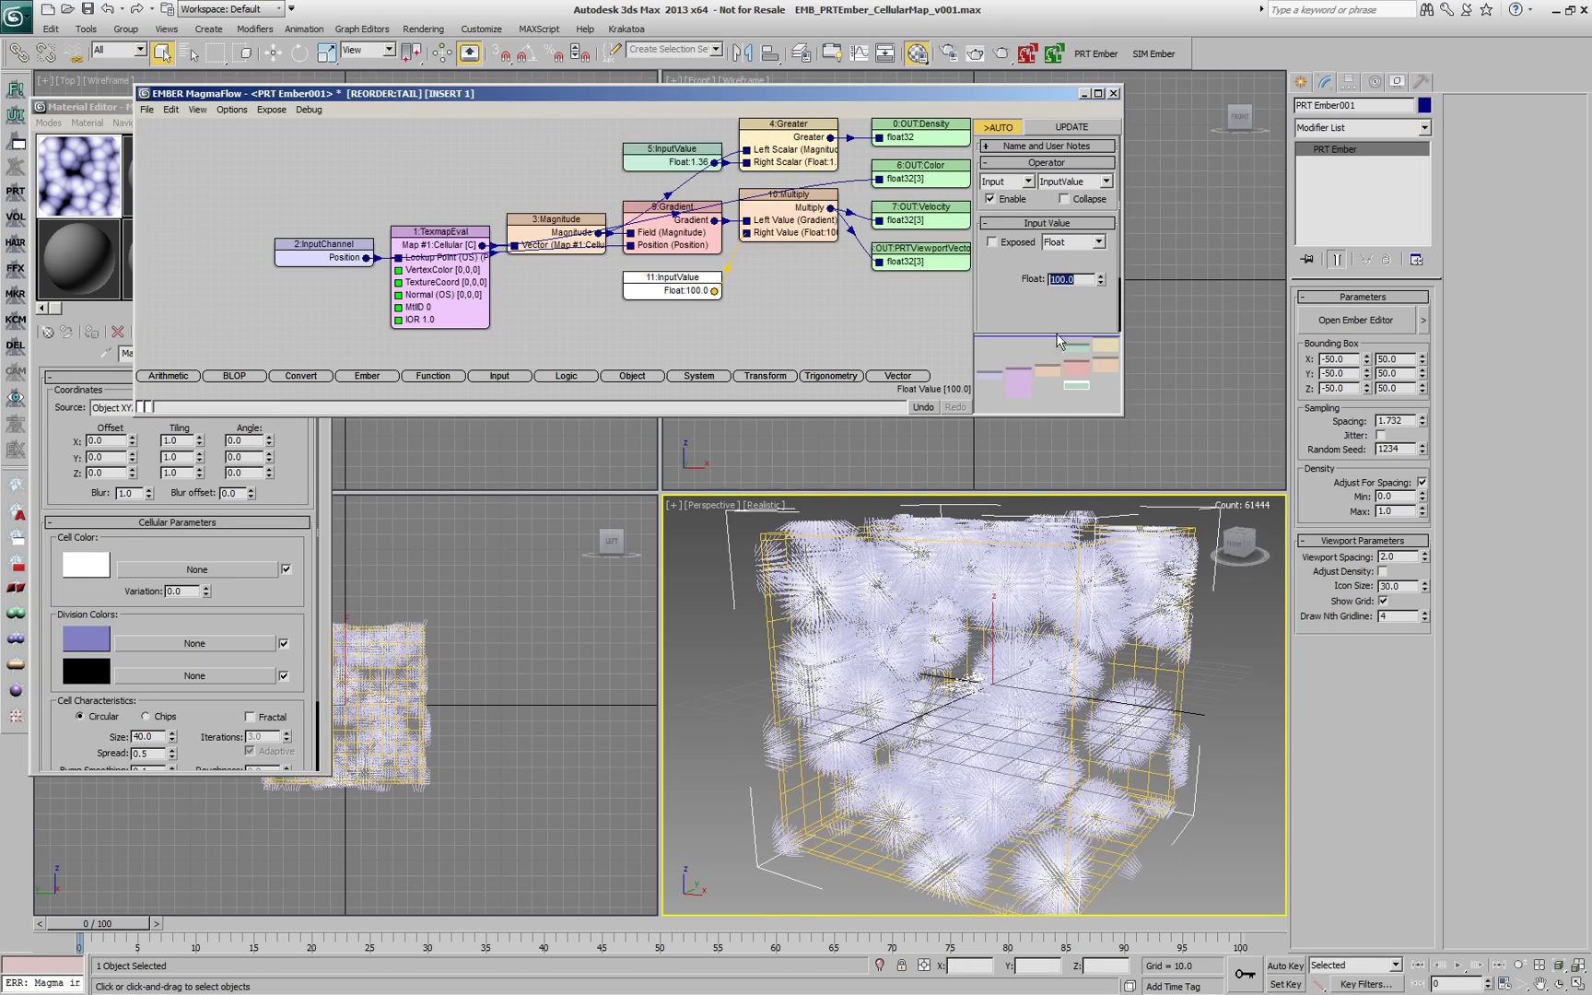
Deselect the PRT Ember, maximize the Perspective viewport, and hide the MagmaFlow and Material editors
{"action": "left_click", "coordinate": [1202, 721]}
{"action": "key", "text": "alt+w"}
{"action": "left_click", "coordinate": [1085, 94]}
{"action": "key", "text": "m"}
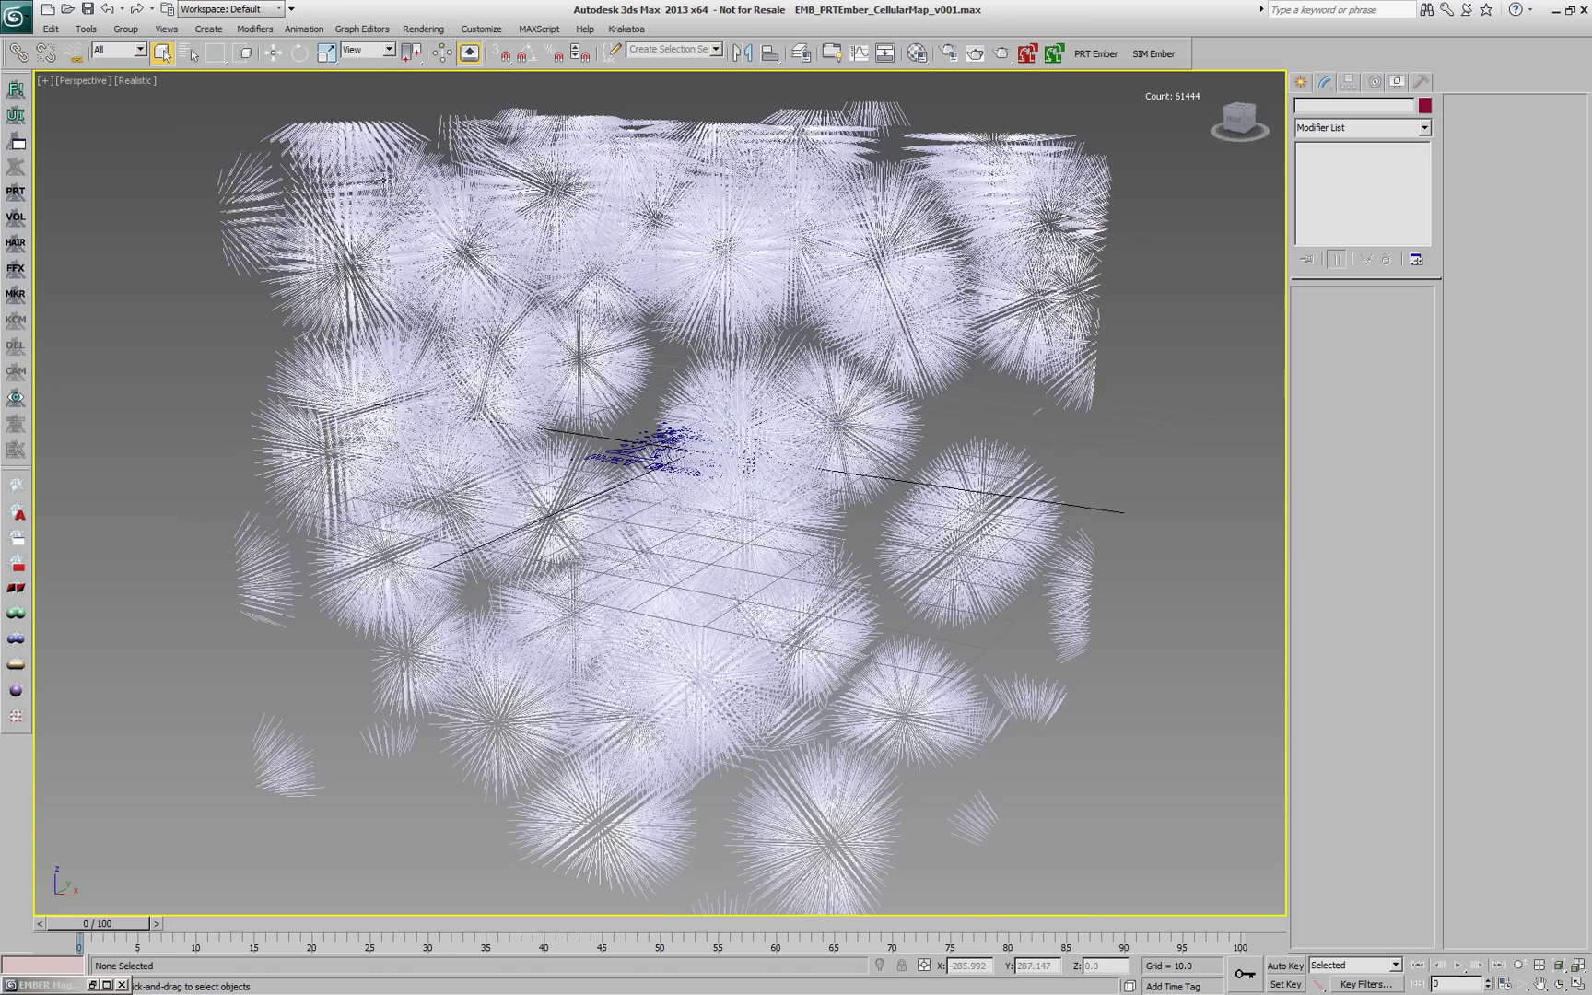
{"action": "middle_click_drag", "start_coordinate": [930, 551], "coordinate": [843, 507], "text": "alt"}
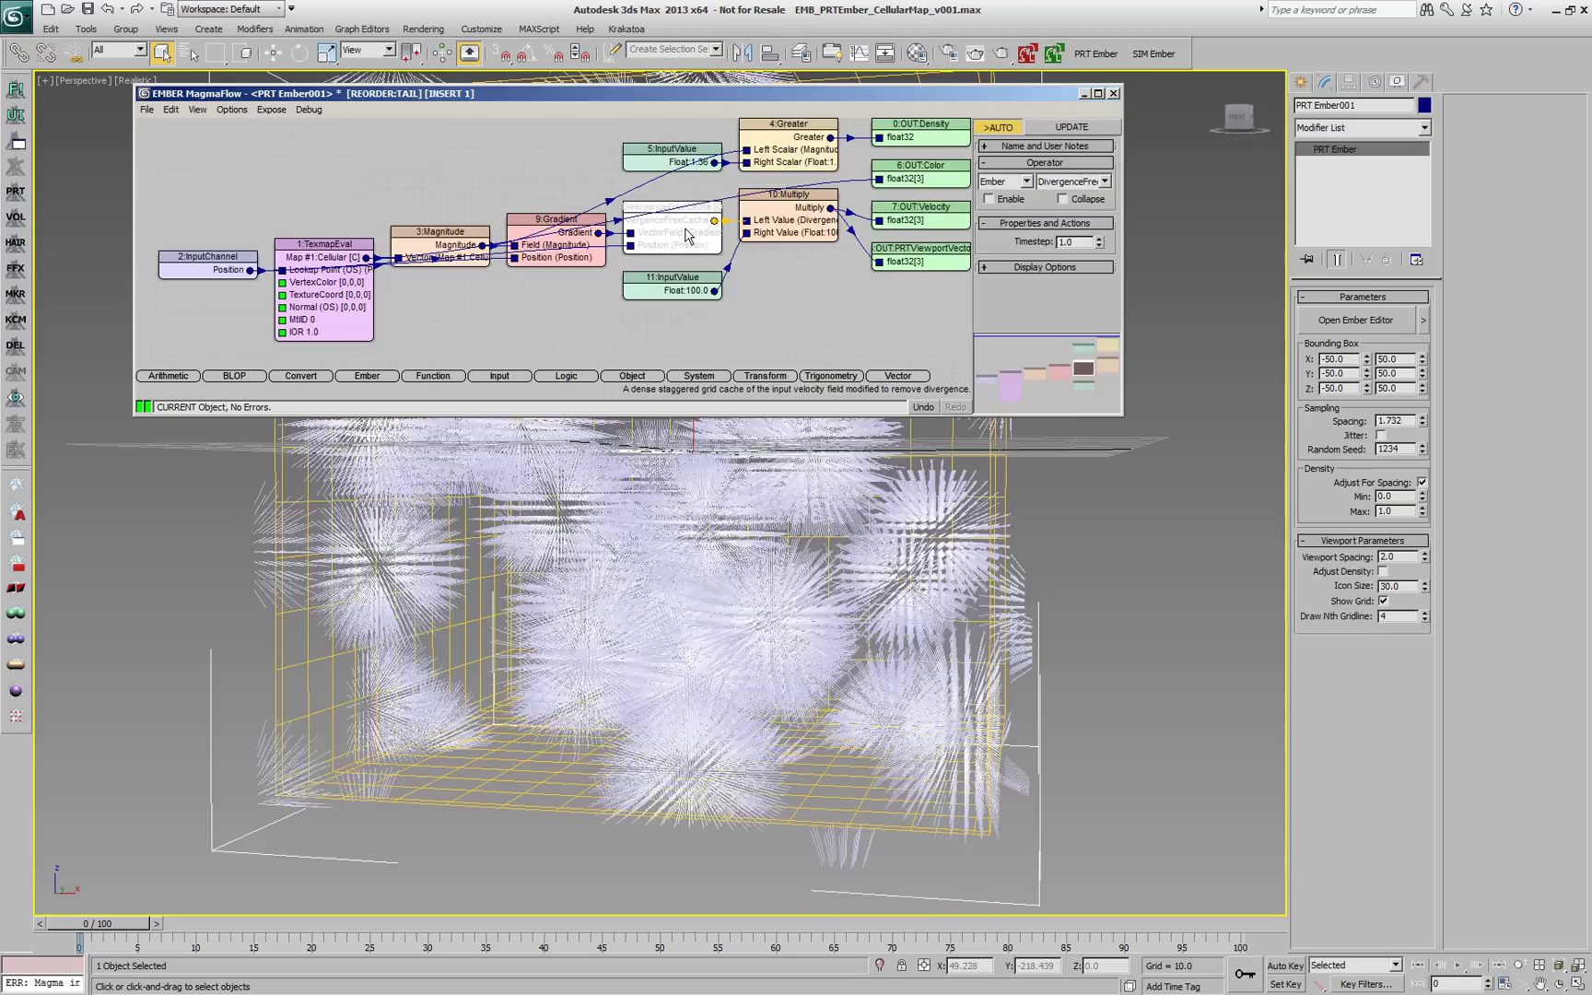
Minimize the MagmaFlow editor and examine the divergence-free vector field from several angles
{"action": "left_click", "coordinate": [1085, 94]}
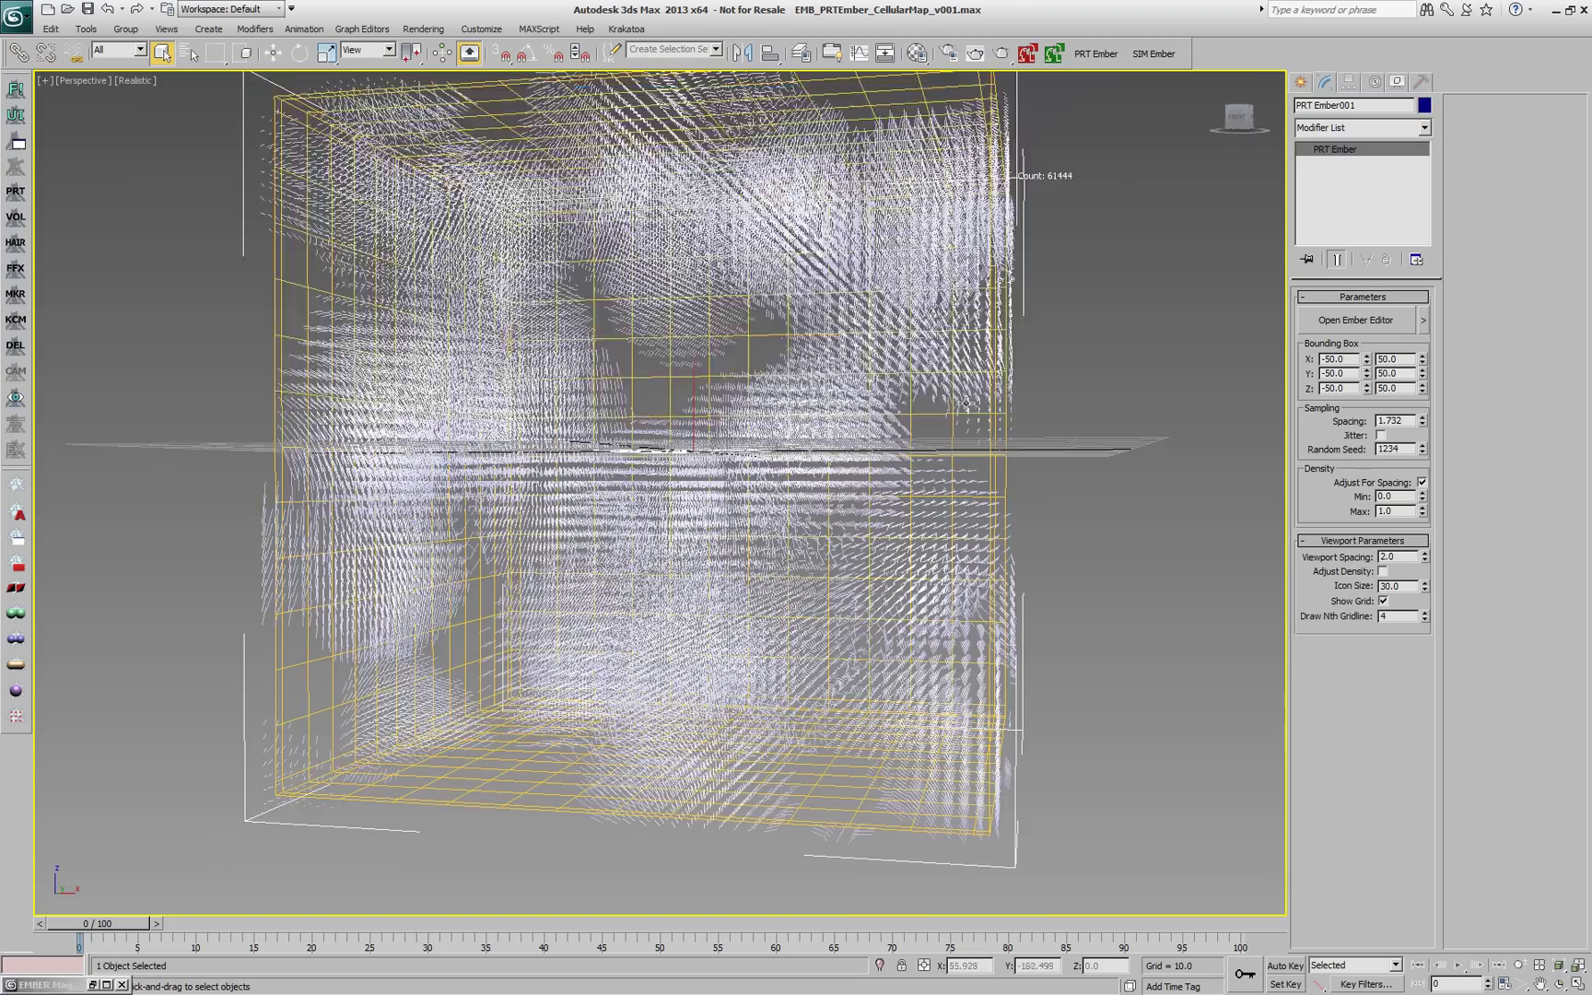
{"action": "middle_click_drag", "start_coordinate": [790, 399], "coordinate": [673, 403], "text": "alt"}
{"action": "middle_click_drag", "start_coordinate": [672, 403], "coordinate": [641, 406], "text": "alt"}
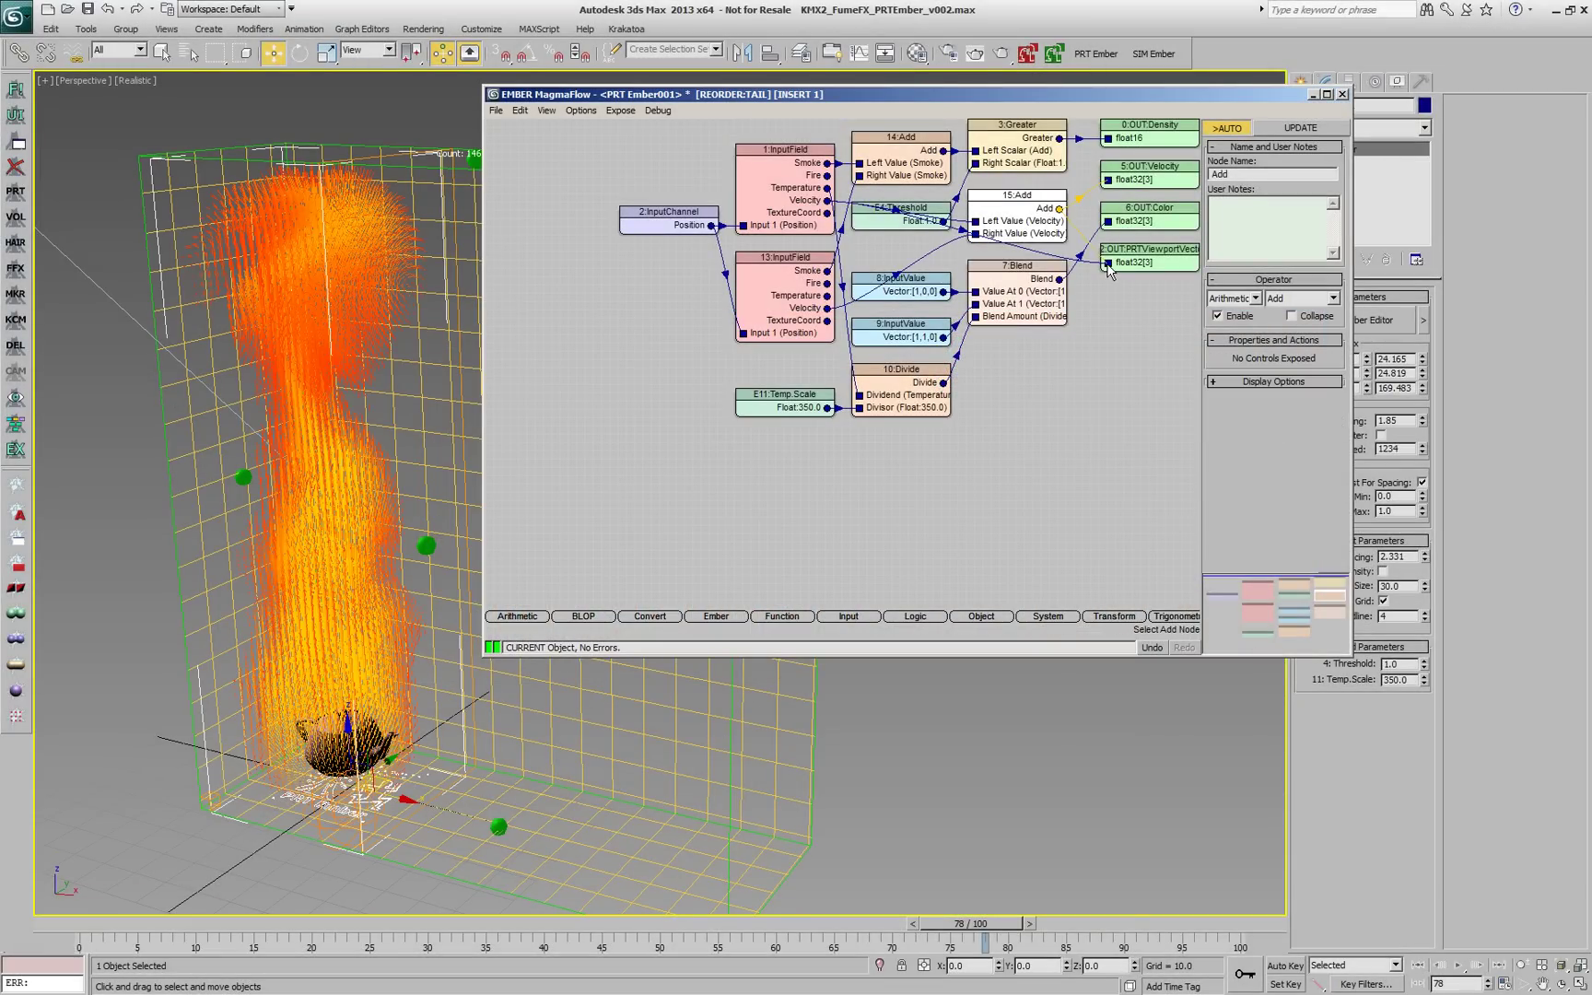
Connect the velocity Add to the PRTViewportVector output and subtract a vector input value from the position feeding the second InputField
{"action": "left_click_drag", "start_coordinate": [1060, 209], "coordinate": [1108, 263]}
{"action": "left_click", "coordinate": [724, 274]}
{"action": "key", "text": "minus"}
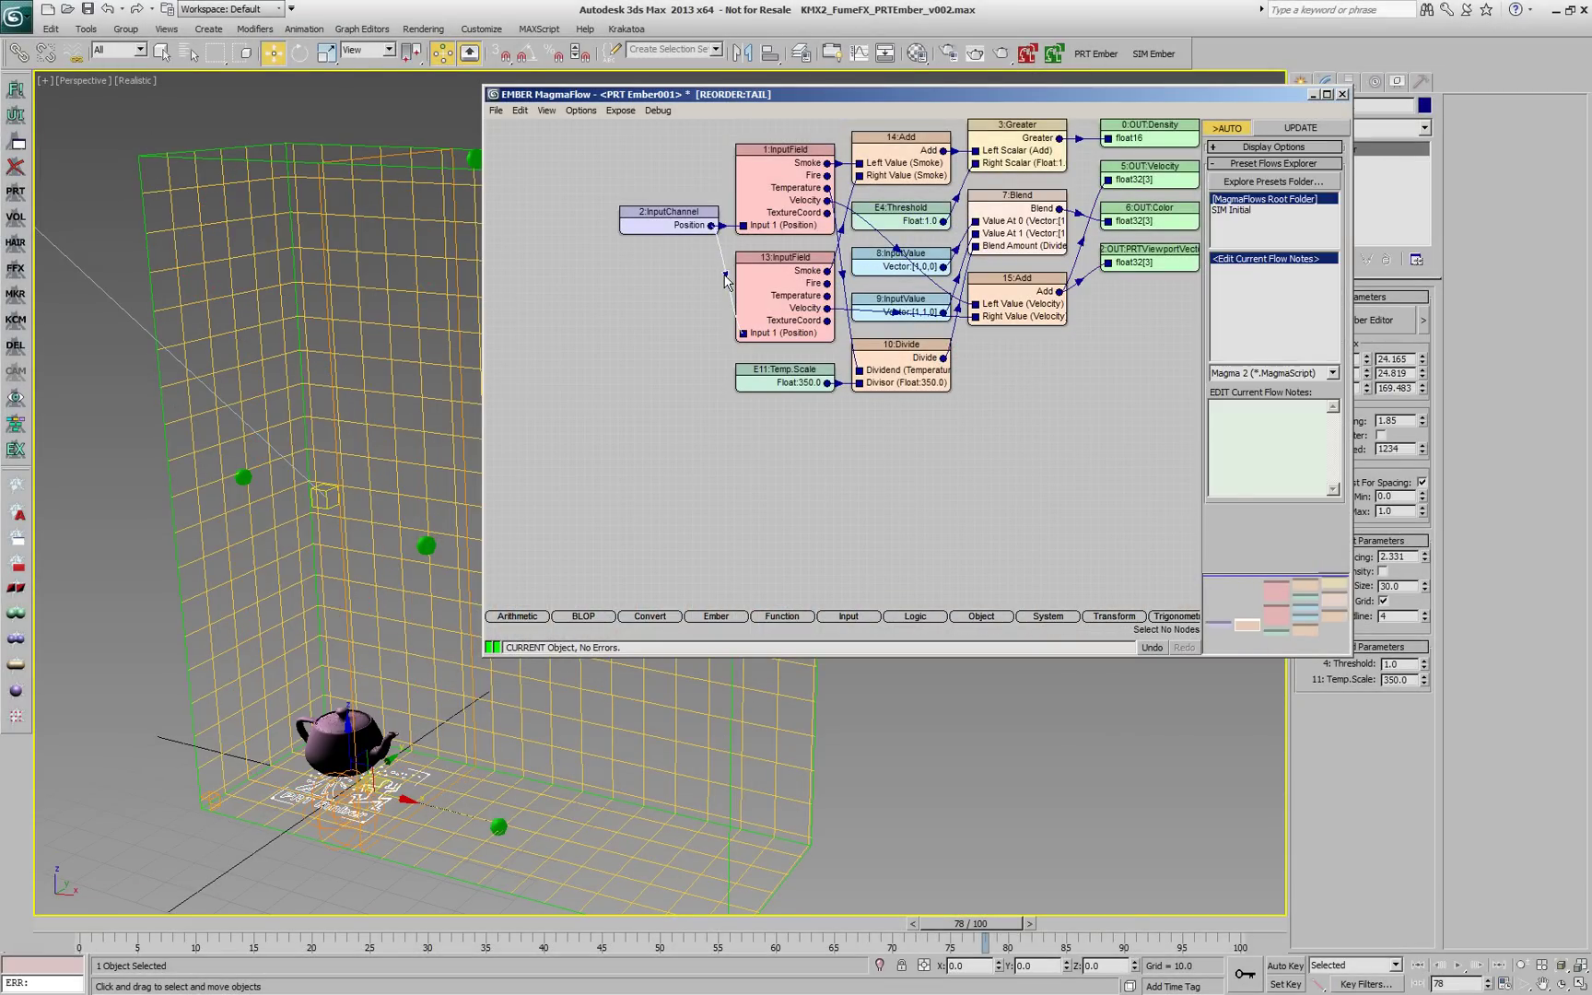
{"action": "key", "text": "3"}
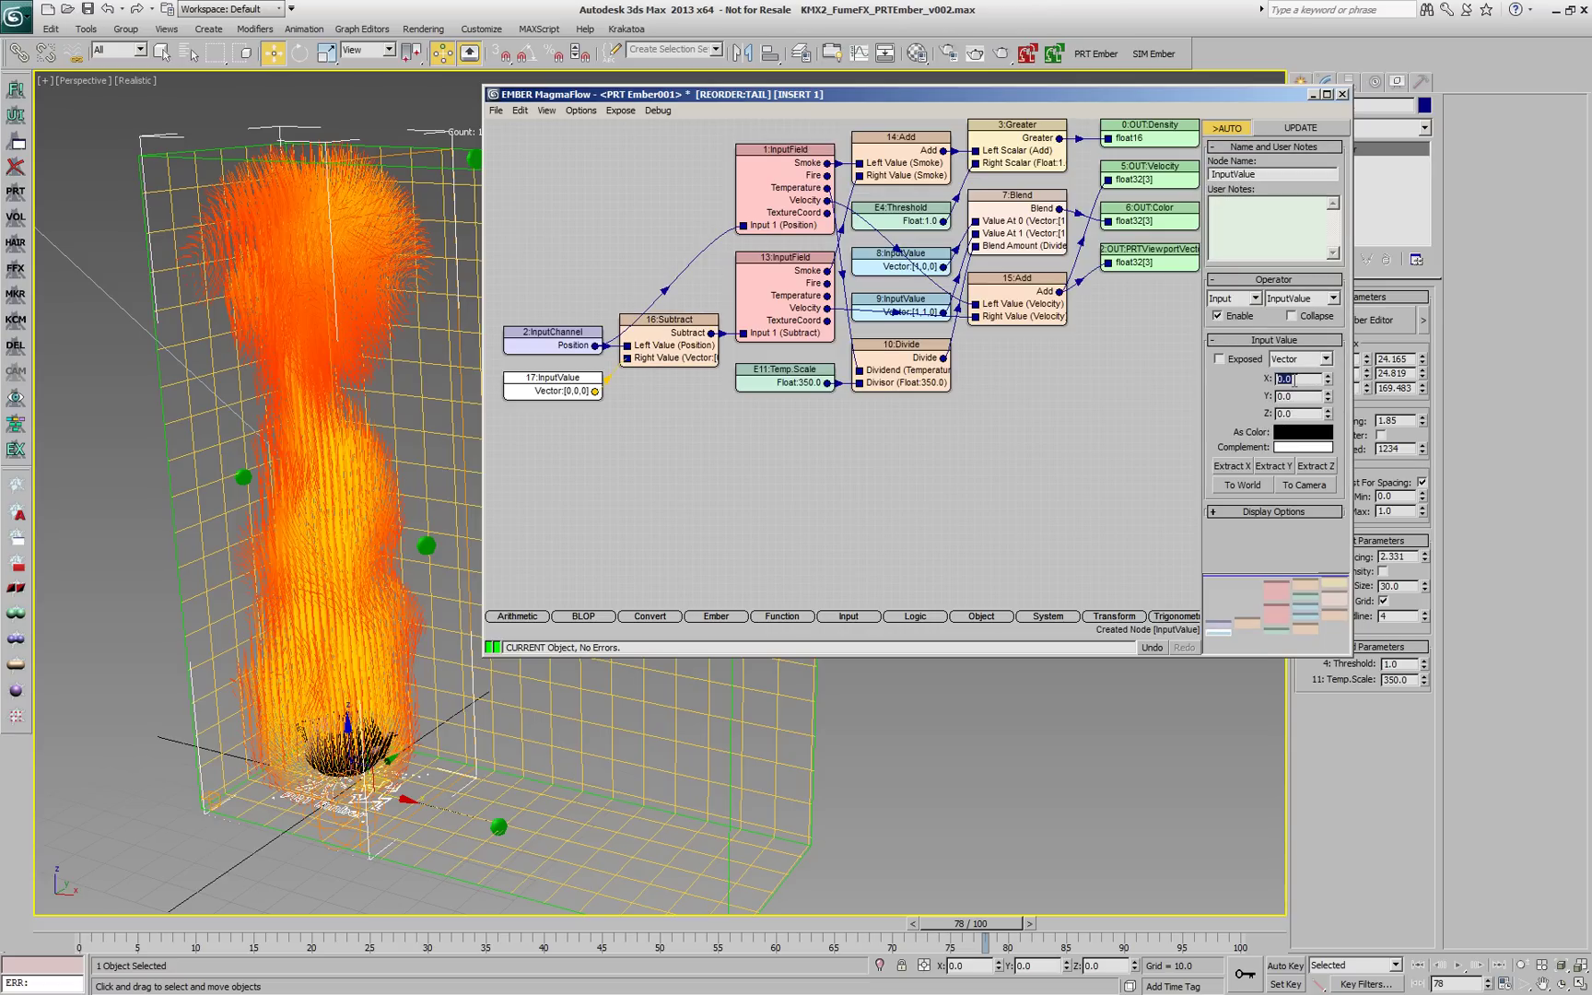
{"action": "key", "text": "Return"}
{"action": "left_click", "coordinate": [535, 274]}
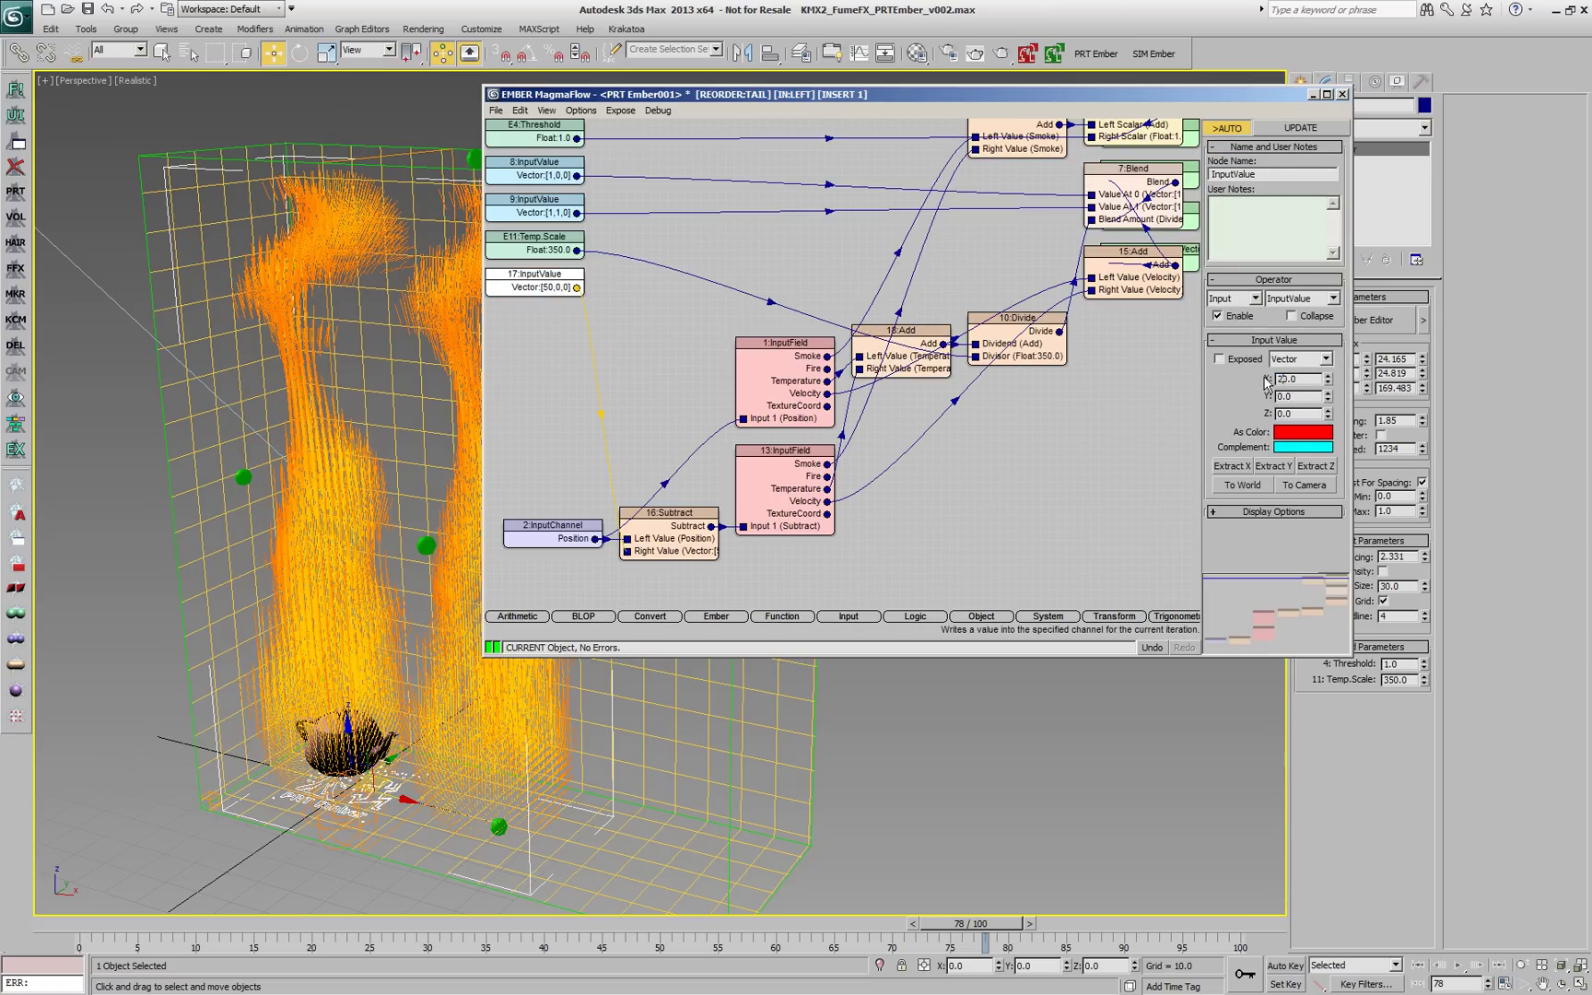
Try an X value of 20 for the subtracted offset vector
{"action": "key", "text": "Return"}
{"action": "type", "text": "20"}
{"action": "key", "text": "Return"}
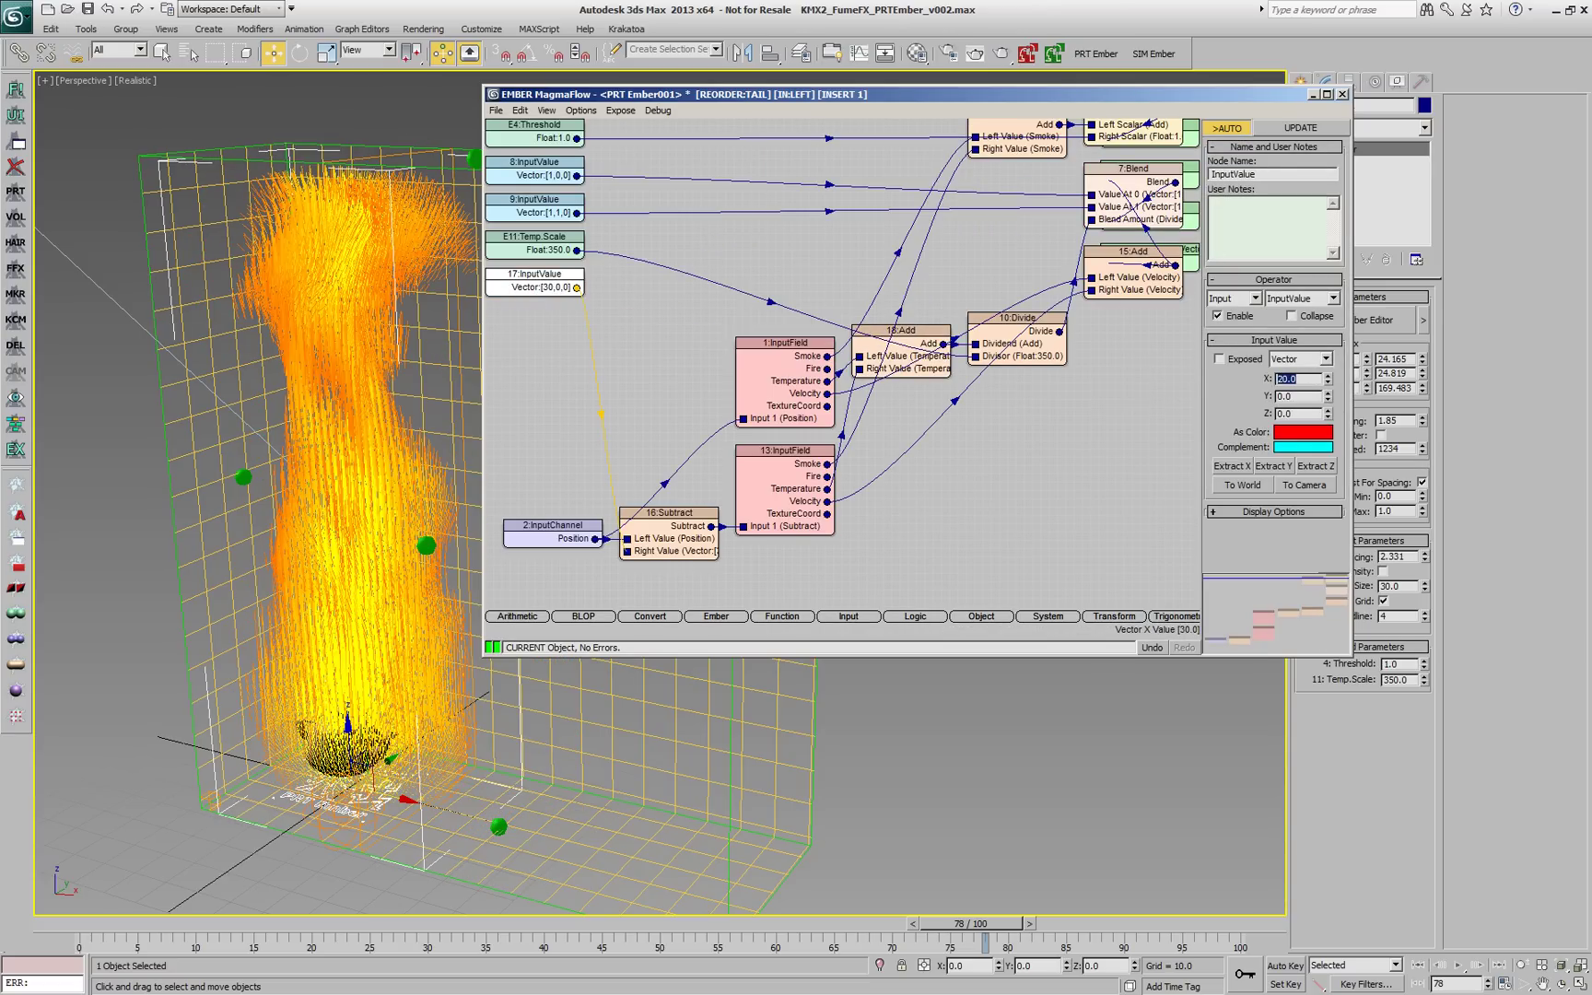
{"action": "middle_click_drag", "start_coordinate": [209, 892], "coordinate": [361, 661], "text": "alt"}
Scrub through the timeline and set the subtracted offset vector's X value to 50
{"action": "left_click_drag", "start_coordinate": [120, 922], "coordinate": [997, 885]}
{"action": "left_click_drag", "start_coordinate": [1300, 379], "coordinate": [1235, 386]}
{"action": "type", "text": "50"}
{"action": "key", "text": "Return"}
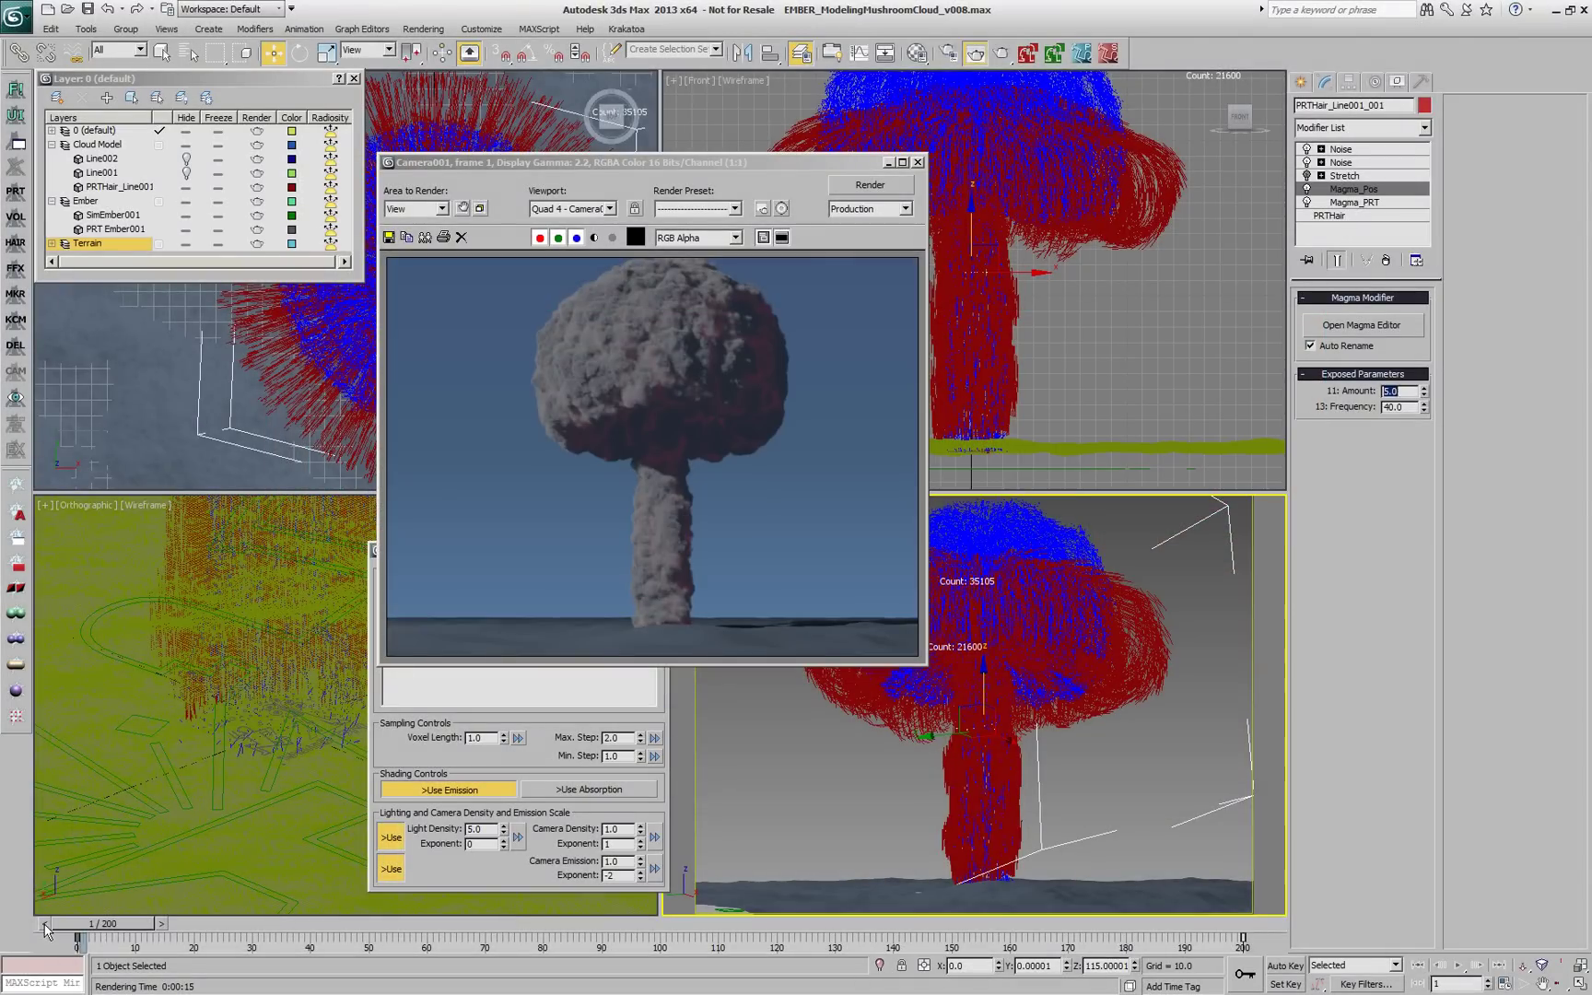
Render the mushroom cloud from the Camera001 view
{"action": "key", "text": "shift+q"}
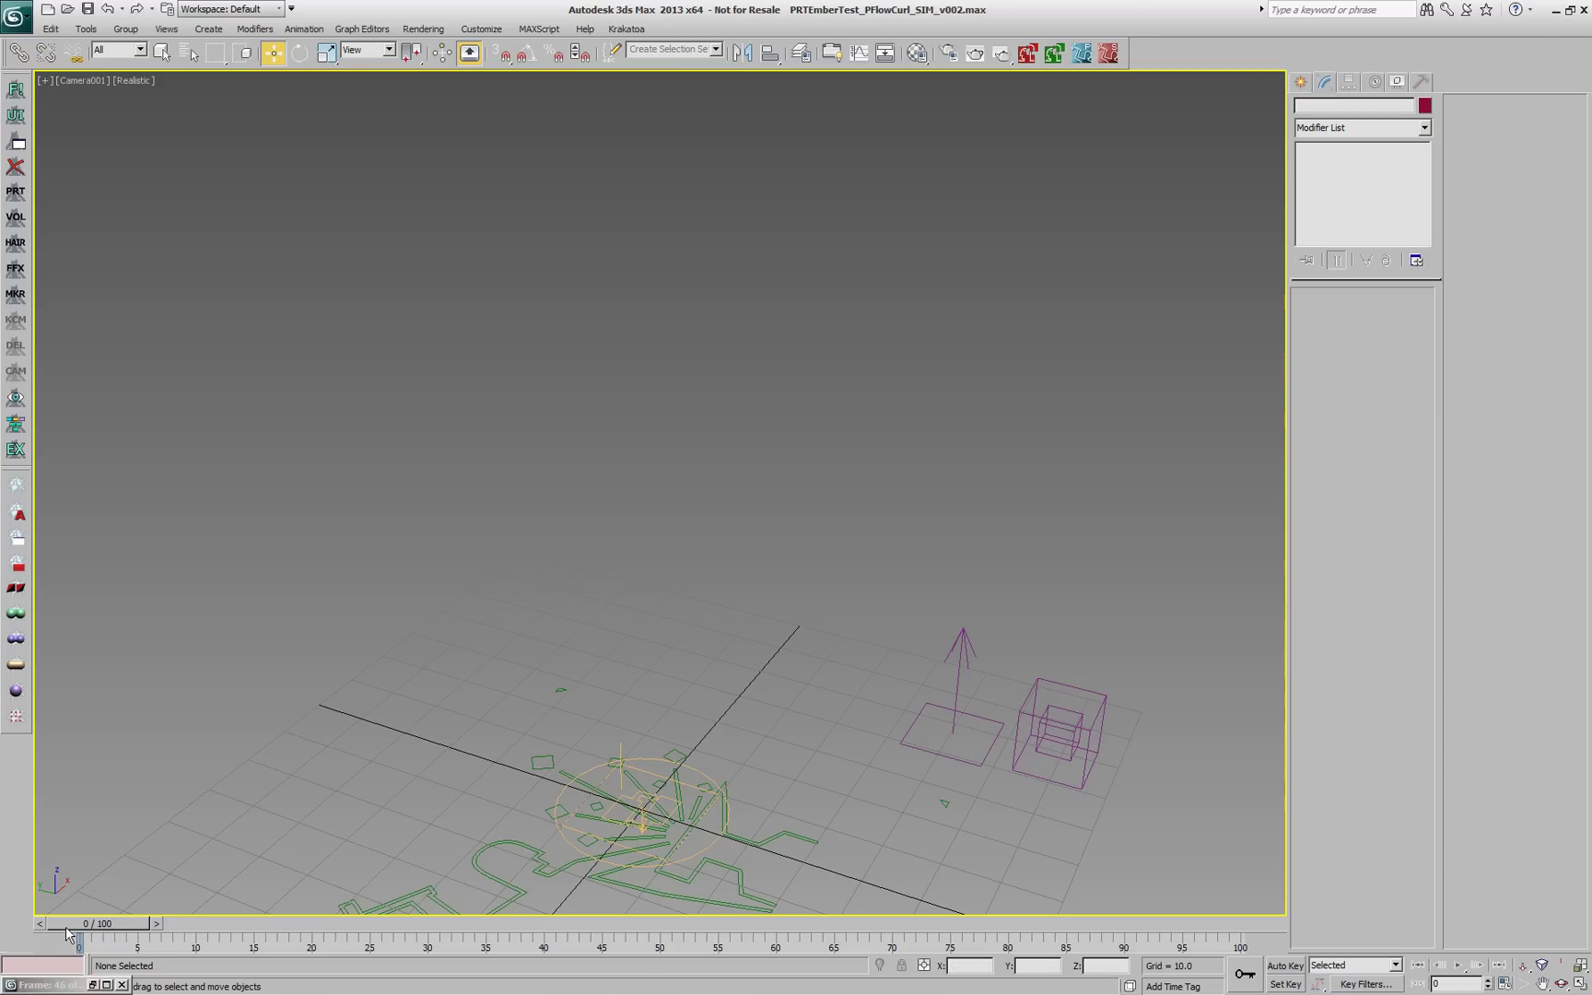
Scrub the timeline to preview the particle flow rising from the emitter
{"action": "left_click_drag", "start_coordinate": [209, 921], "coordinate": [638, 903]}
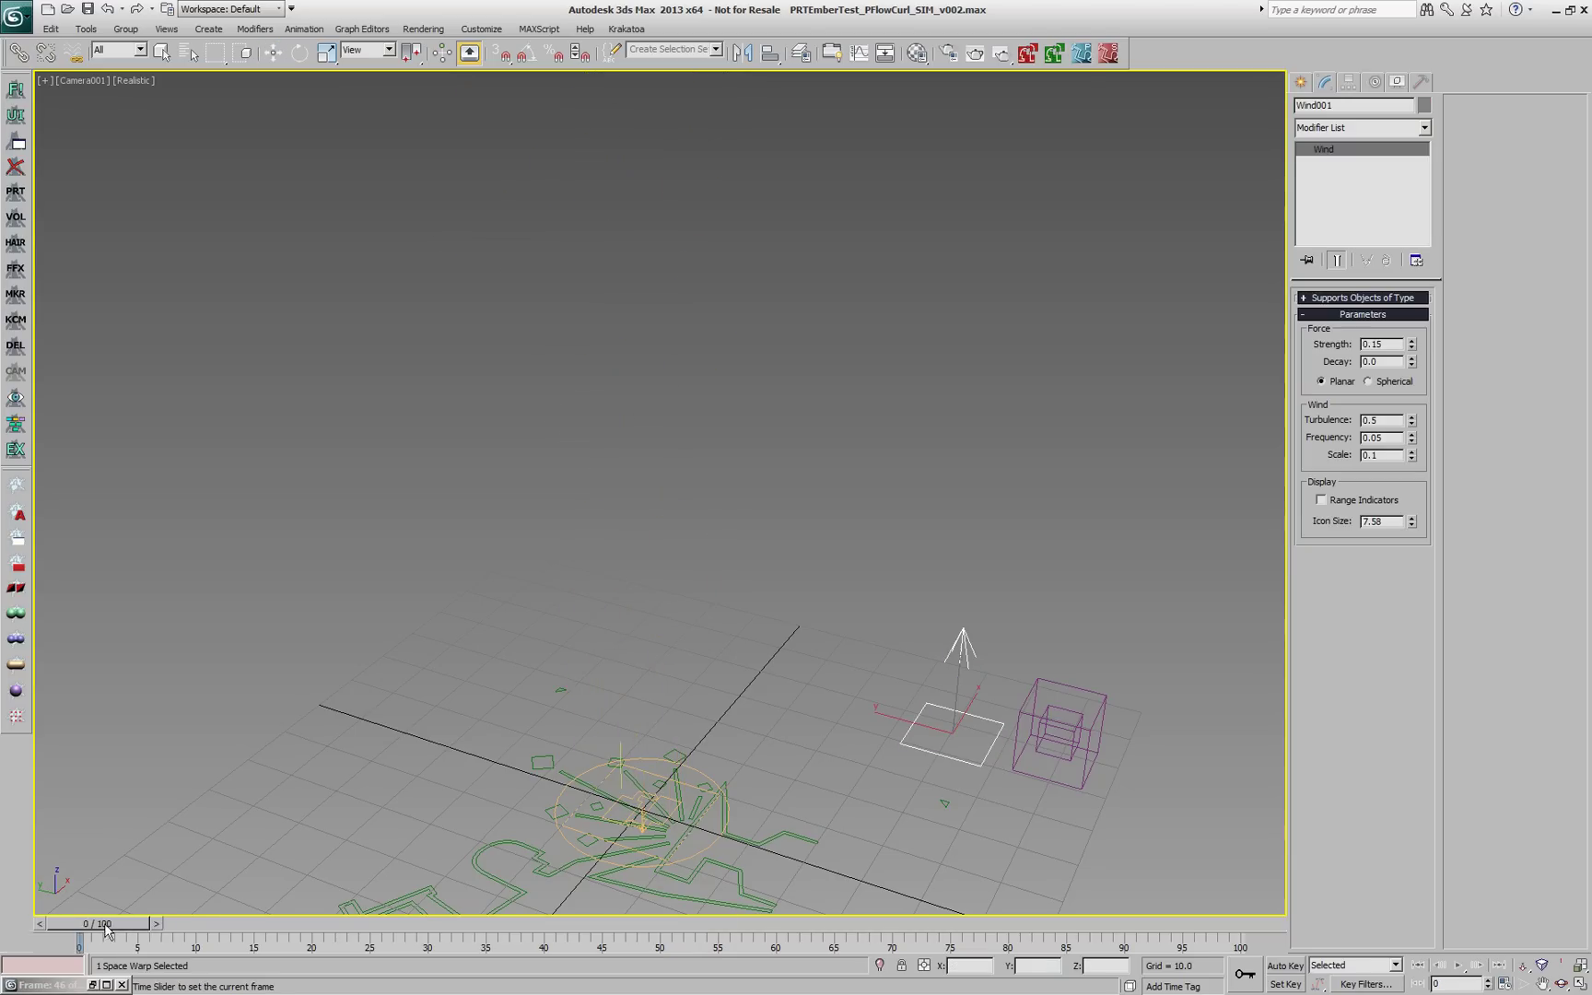
{"action": "left_click_drag", "start_coordinate": [106, 924], "coordinate": [739, 770]}
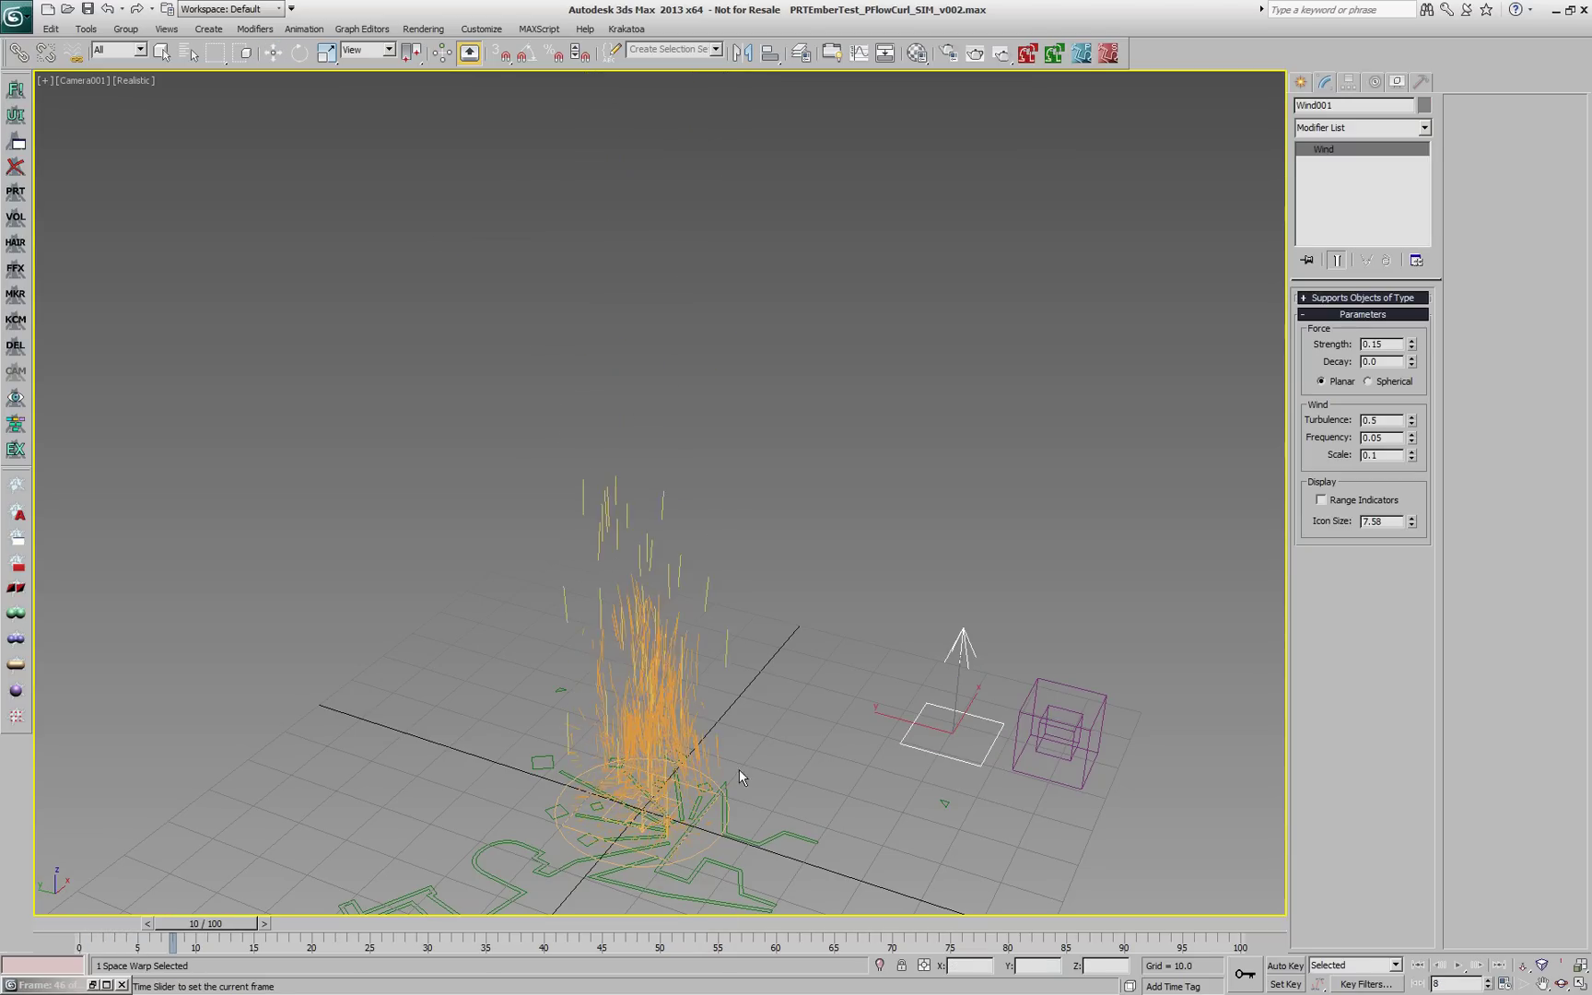
Select the SimEmber object and open its simulation flow to examine the Divergence Free and Curl nodes
{"action": "key", "text": "w"}
{"action": "left_click", "coordinate": [740, 777]}
{"action": "left_click", "coordinate": [1380, 322]}
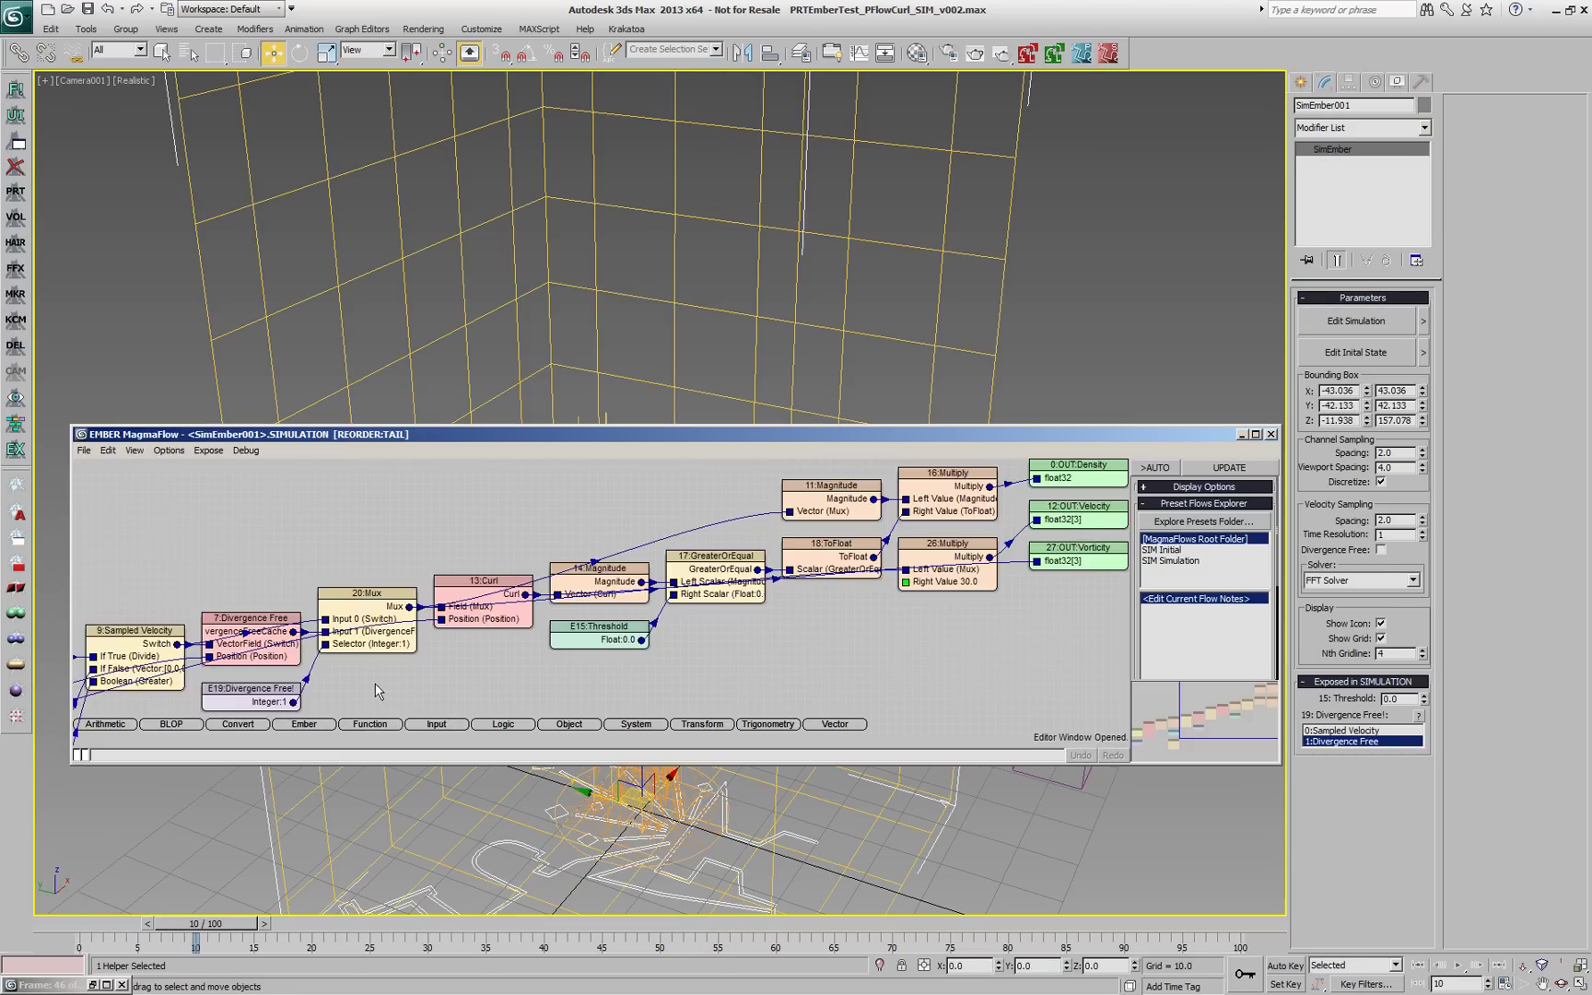
{"action": "middle_click_drag", "start_coordinate": [375, 691], "coordinate": [447, 657]}
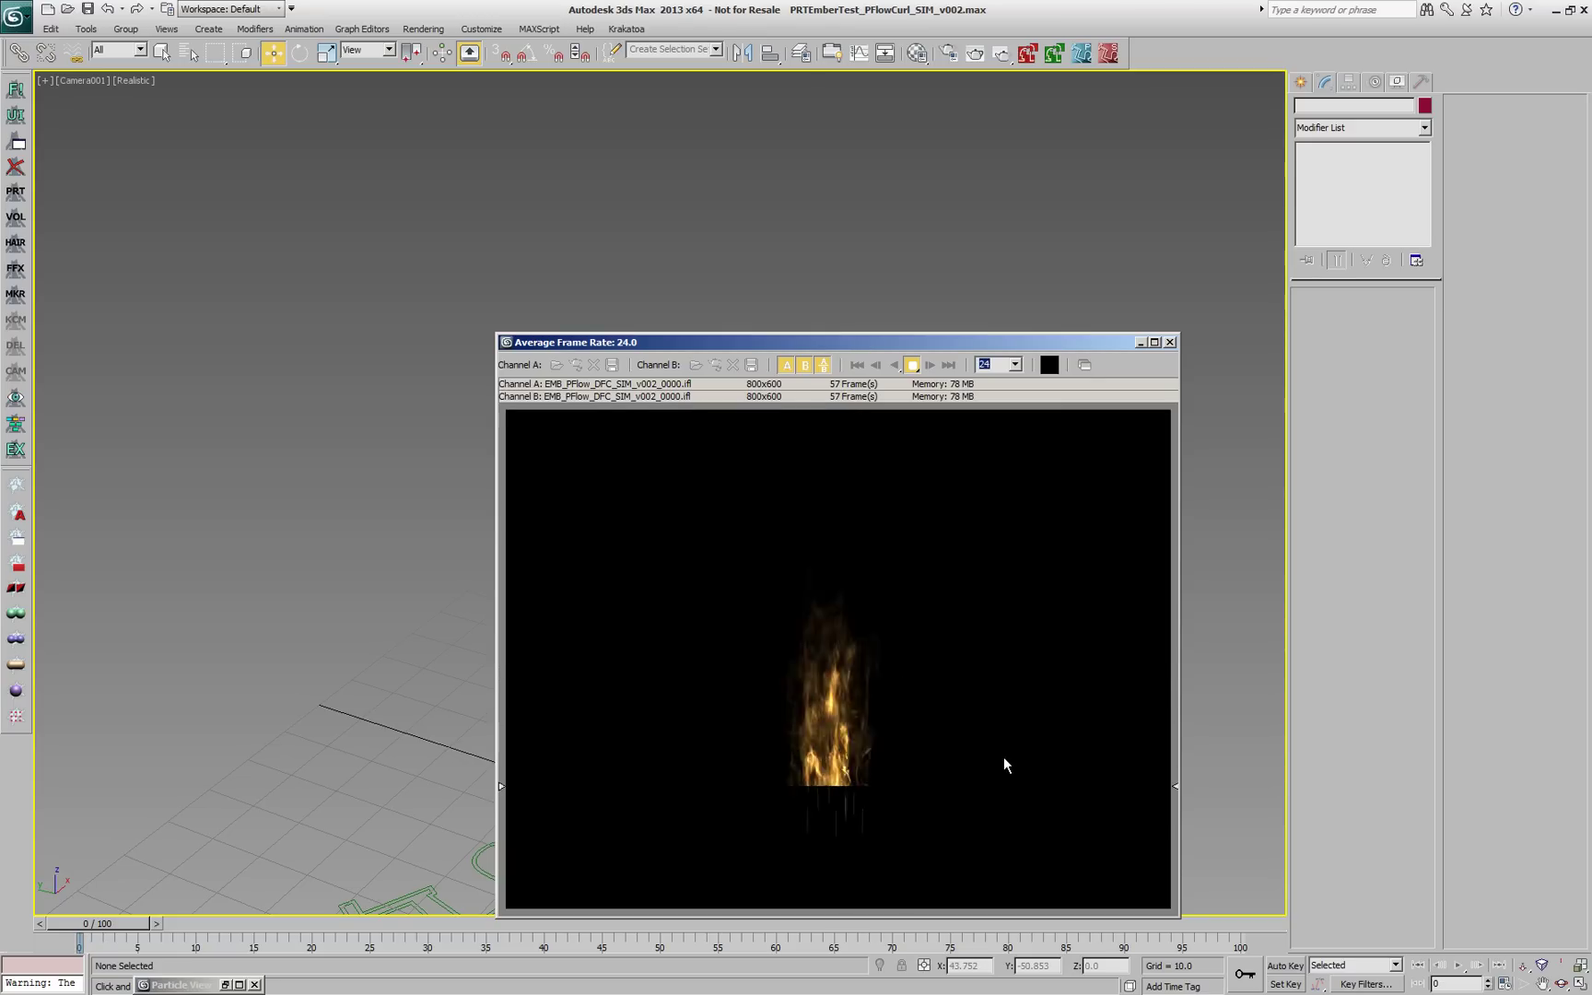
Switch the A/B comparison of the flame sequences to a vertical split with the divider running through the flame
{"action": "left_click", "coordinate": [823, 366]}
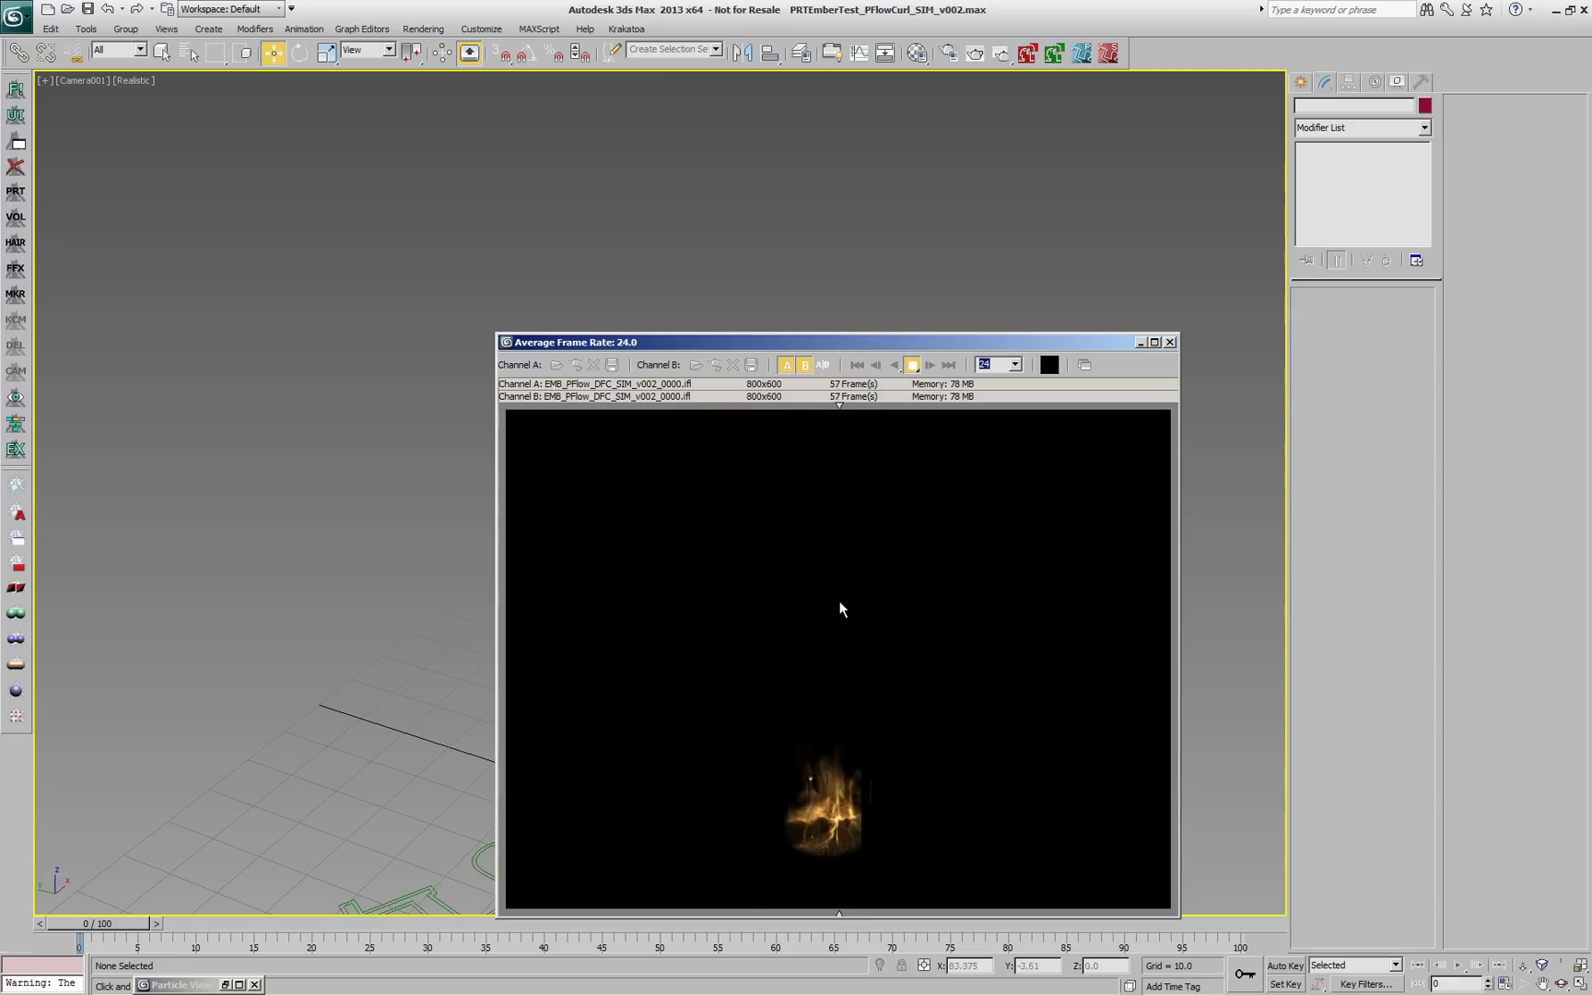
{"action": "left_click_drag", "start_coordinate": [838, 603], "coordinate": [832, 604]}
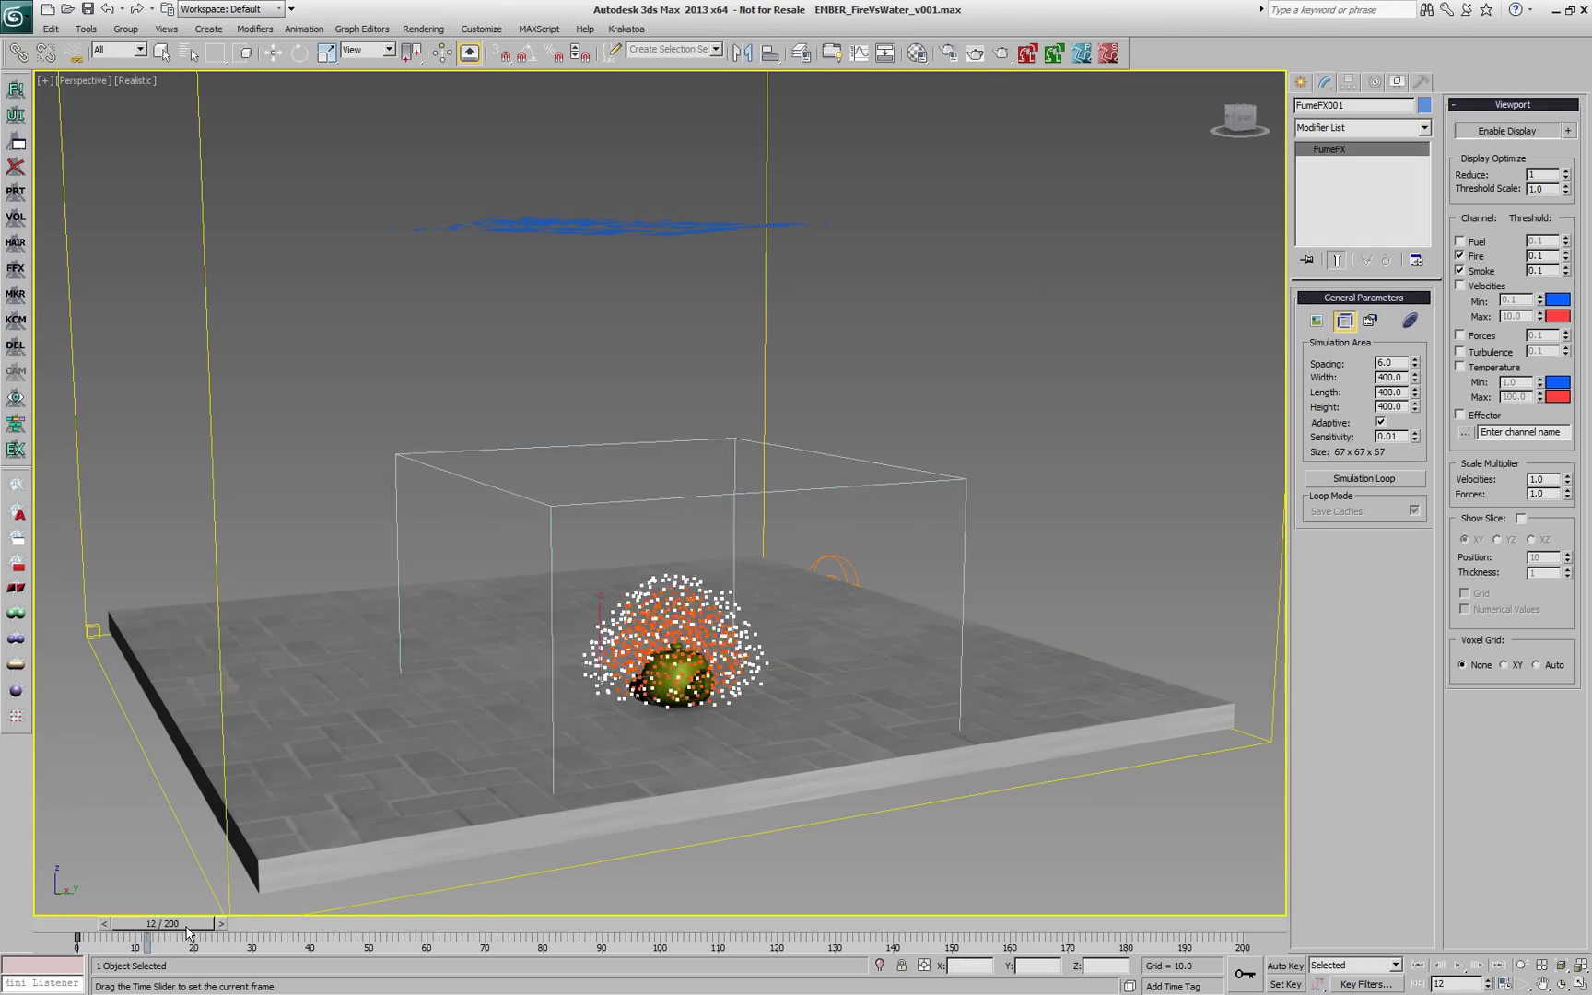
Scrub the FumeFX simulation to frame 95 and raise the smoke channel's viewport display threshold
{"action": "left_click_drag", "start_coordinate": [187, 933], "coordinate": [656, 924]}
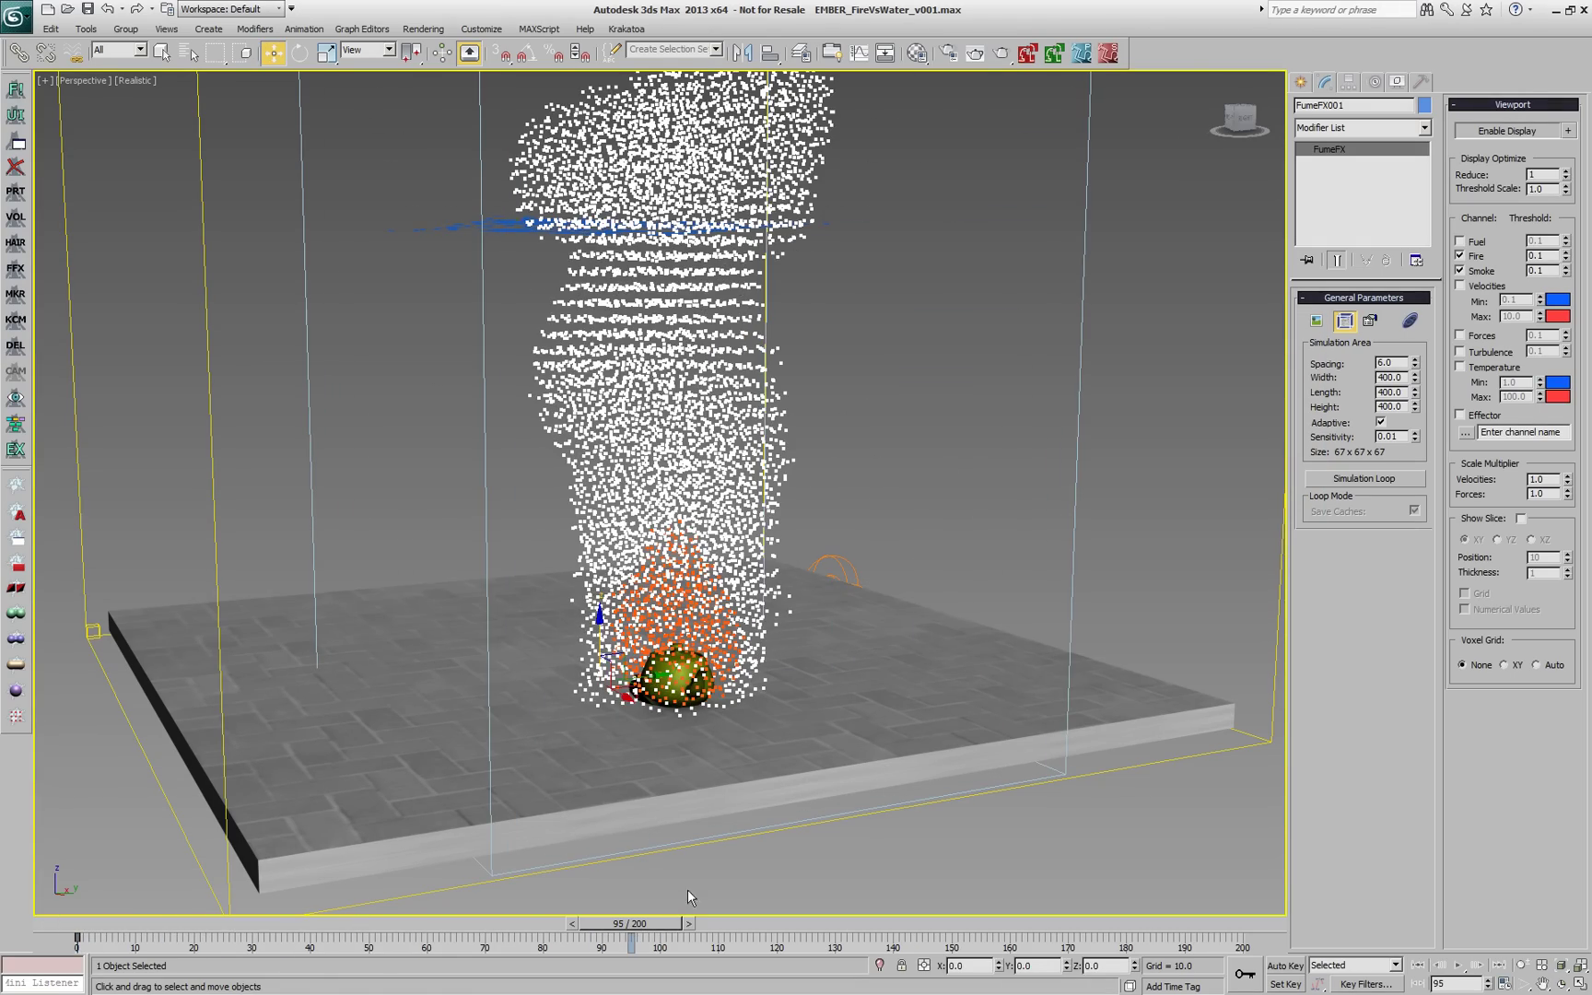
{"action": "left_click_drag", "start_coordinate": [1569, 273], "coordinate": [1572, 242]}
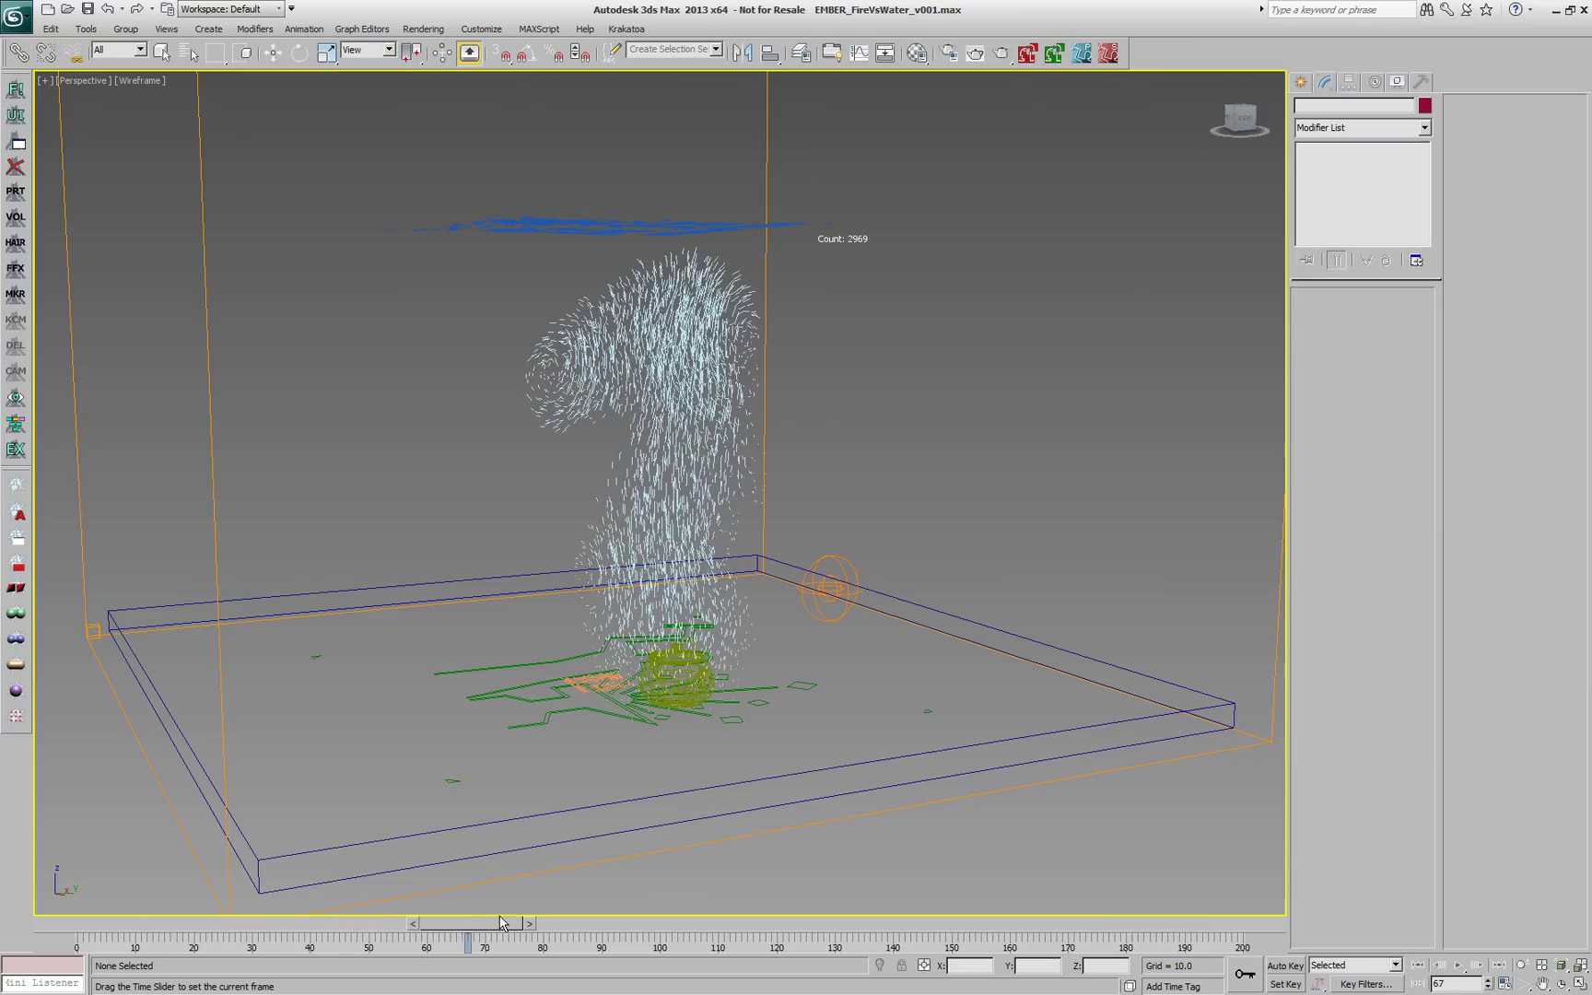
Play back the fire and water animation with shaded viewport display and examine the flow from other angles
{"action": "left_click", "coordinate": [1476, 966]}
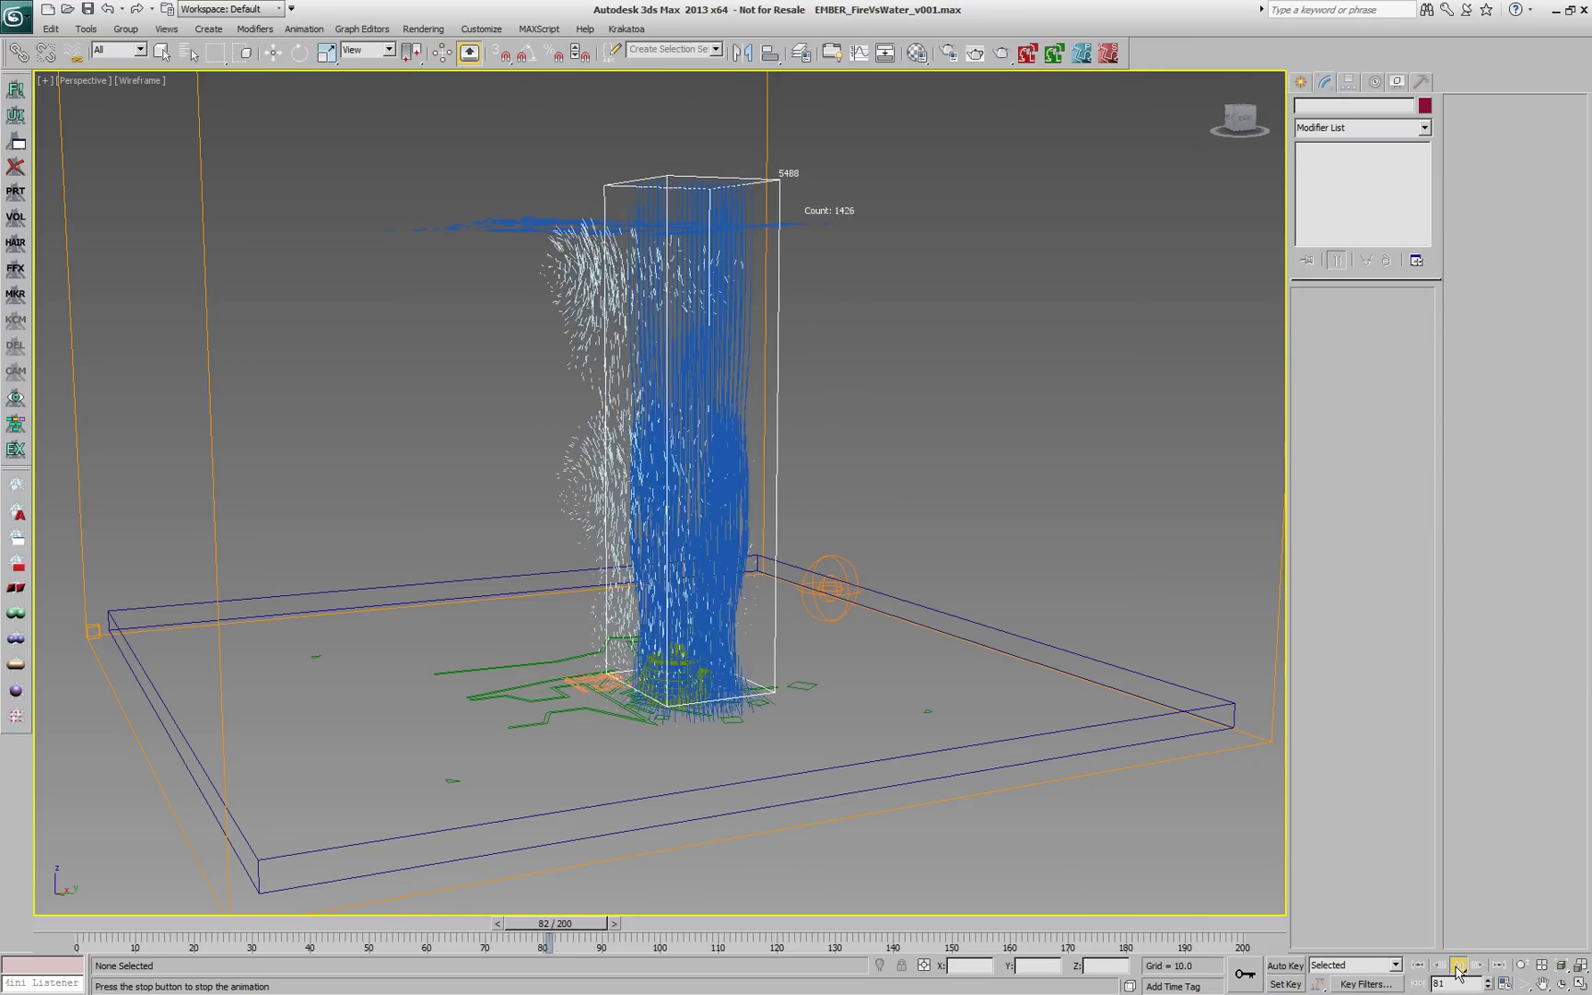
{"action": "key", "text": "F3"}
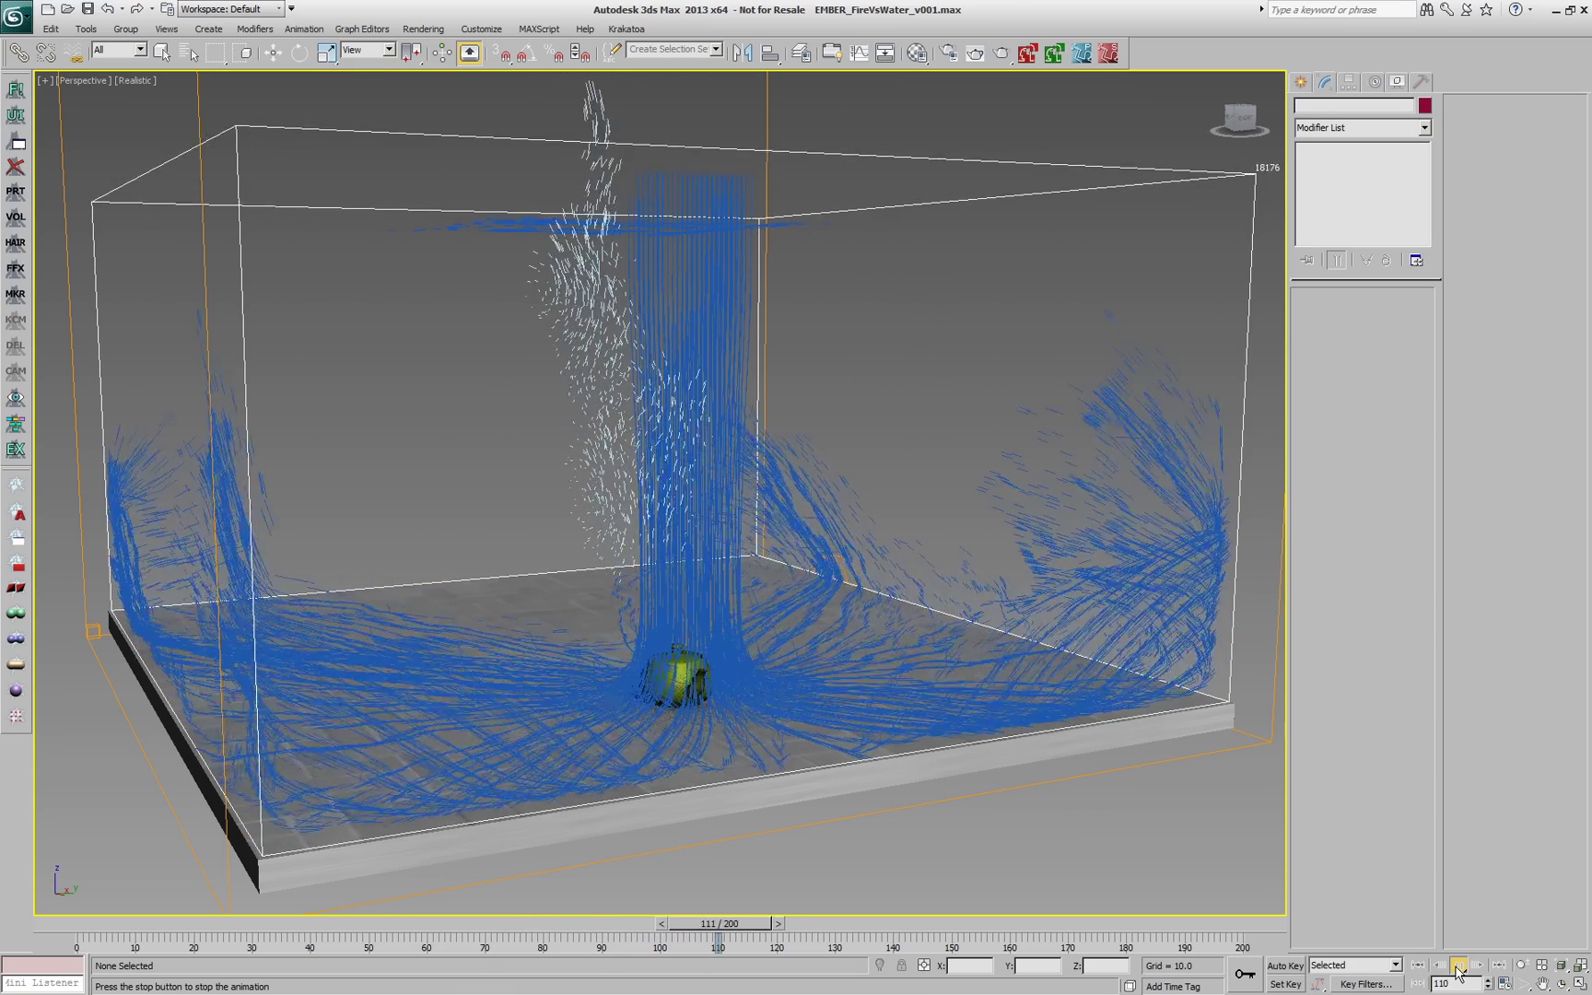
{"action": "middle_click_drag", "start_coordinate": [949, 775], "coordinate": [1111, 846], "text": "alt"}
{"action": "middle_click_drag", "start_coordinate": [1041, 767], "coordinate": [1003, 829], "text": "alt"}
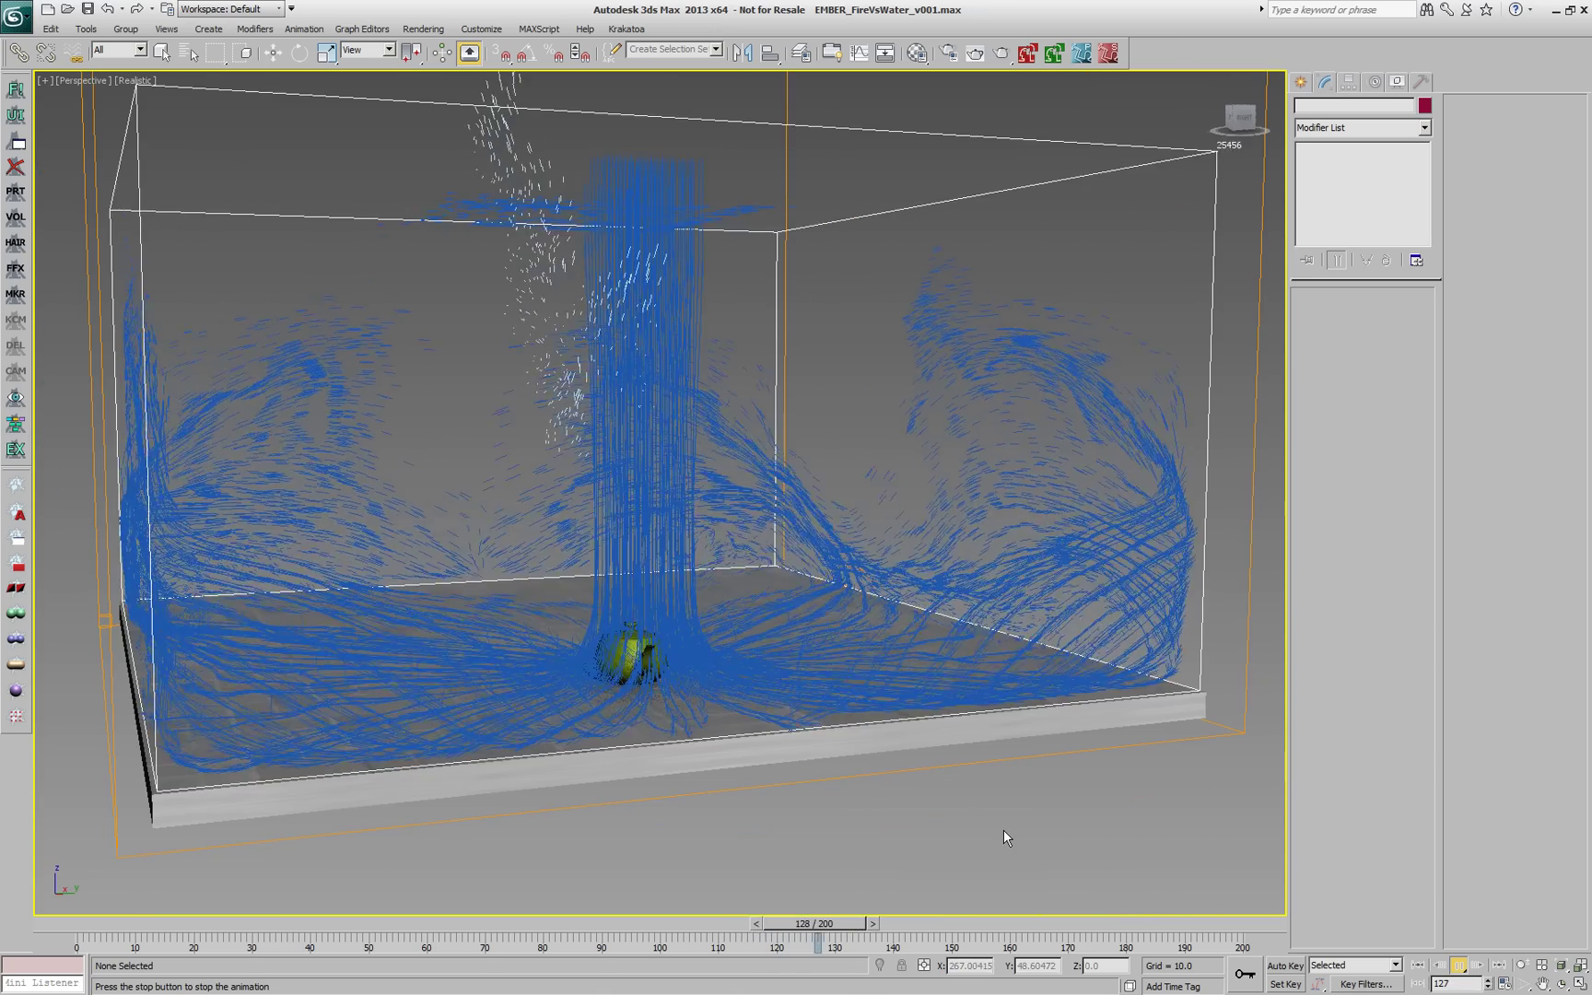